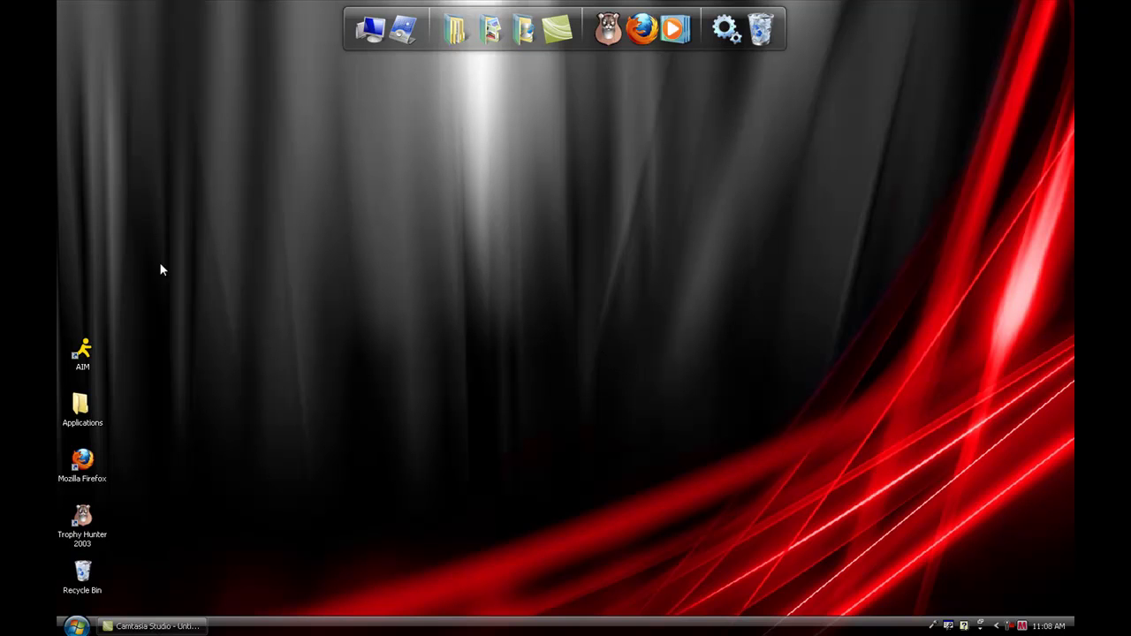
left_click_drag(112, 340, 80, 610)
left_click(273, 531)
left_click_drag(448, 65, 788, 54)
left_click_drag(349, 605, 1074, 66)
- Open the My Documents folder to view its contents and close its window
left_click(71, 625)
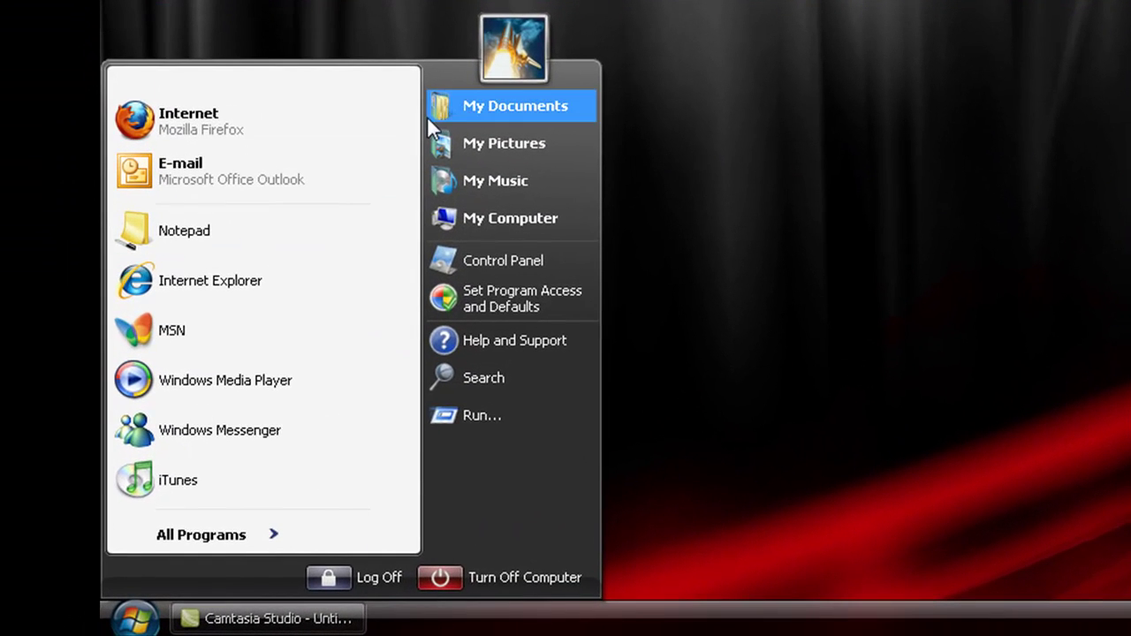
left_click(427, 135)
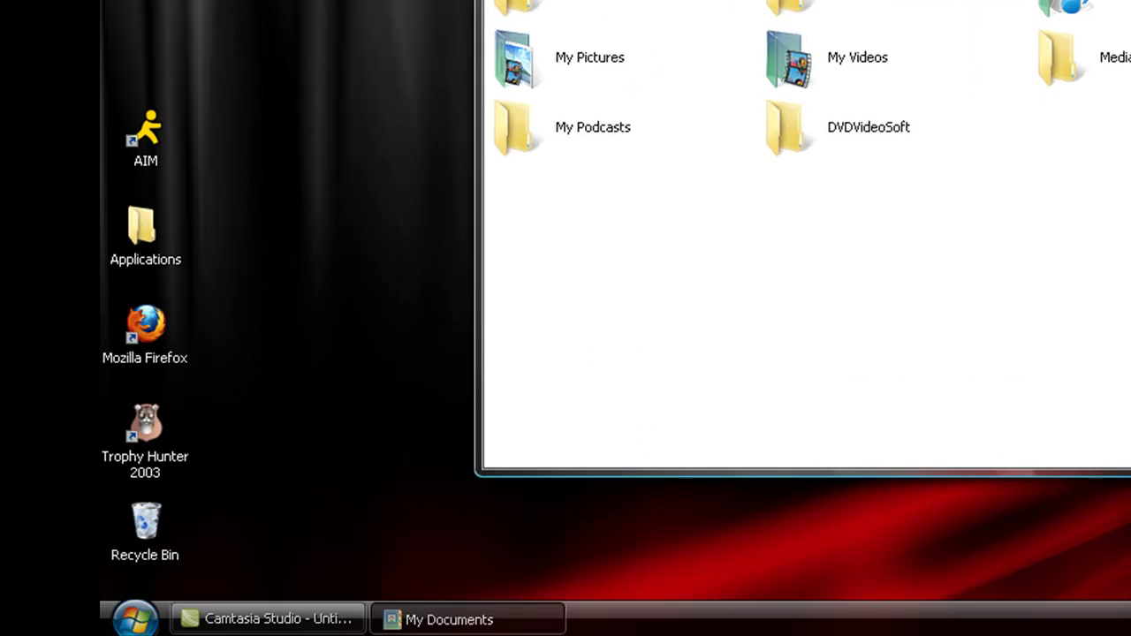
left_click_drag(741, 185, 1090, 1)
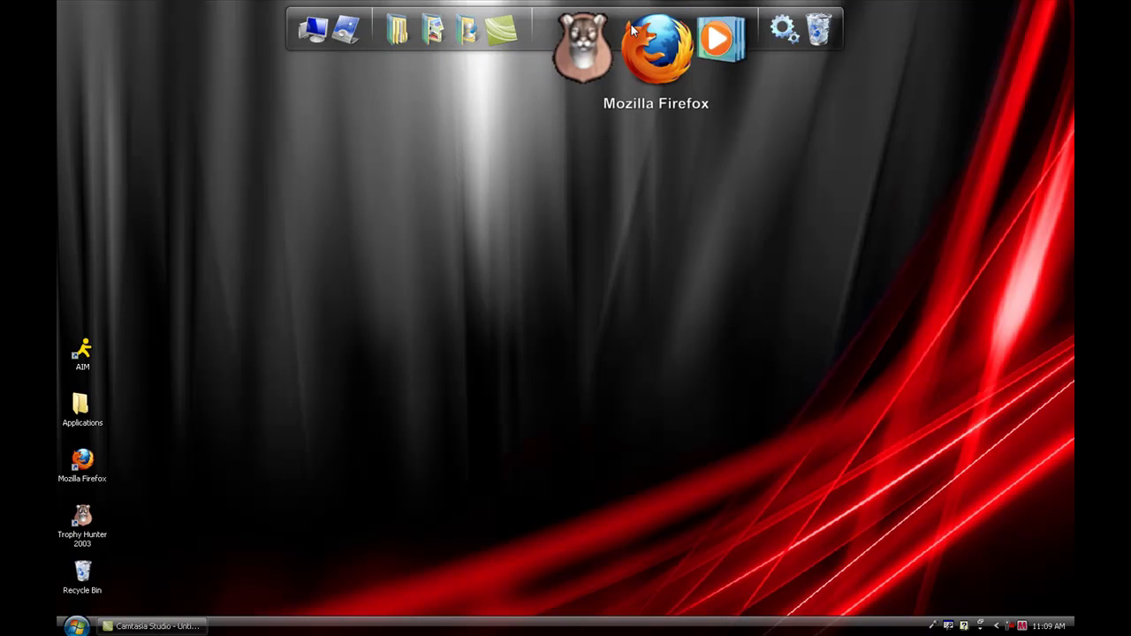
- Disable the Microsoft .NET Framework Assistant extension in Firefox and restart the browser
left_click(658, 35)
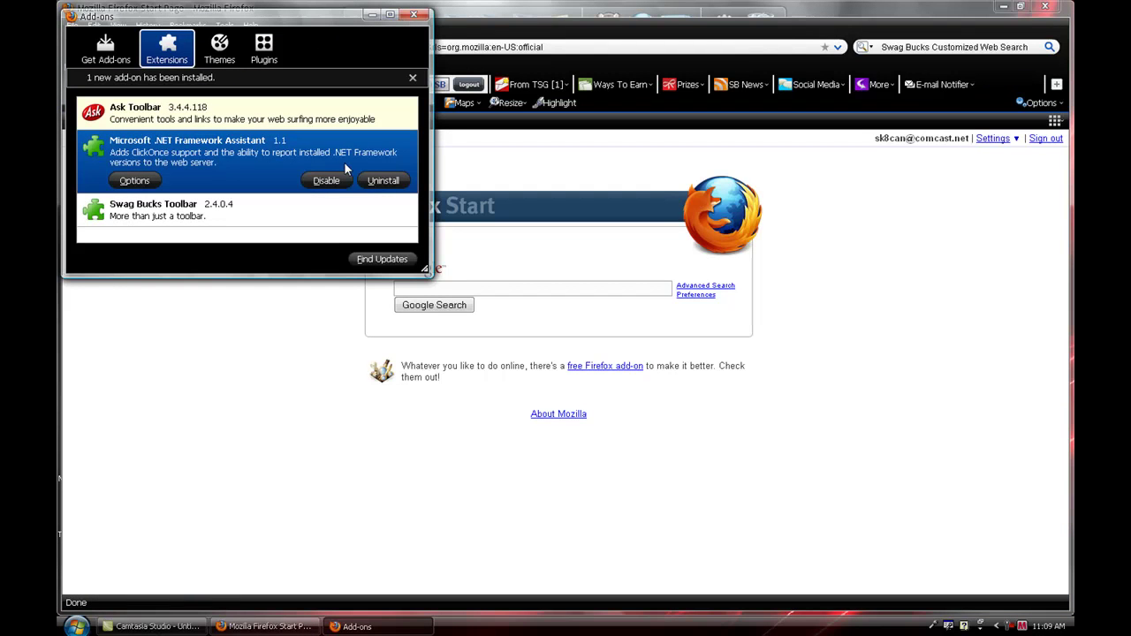
left_click(326, 181)
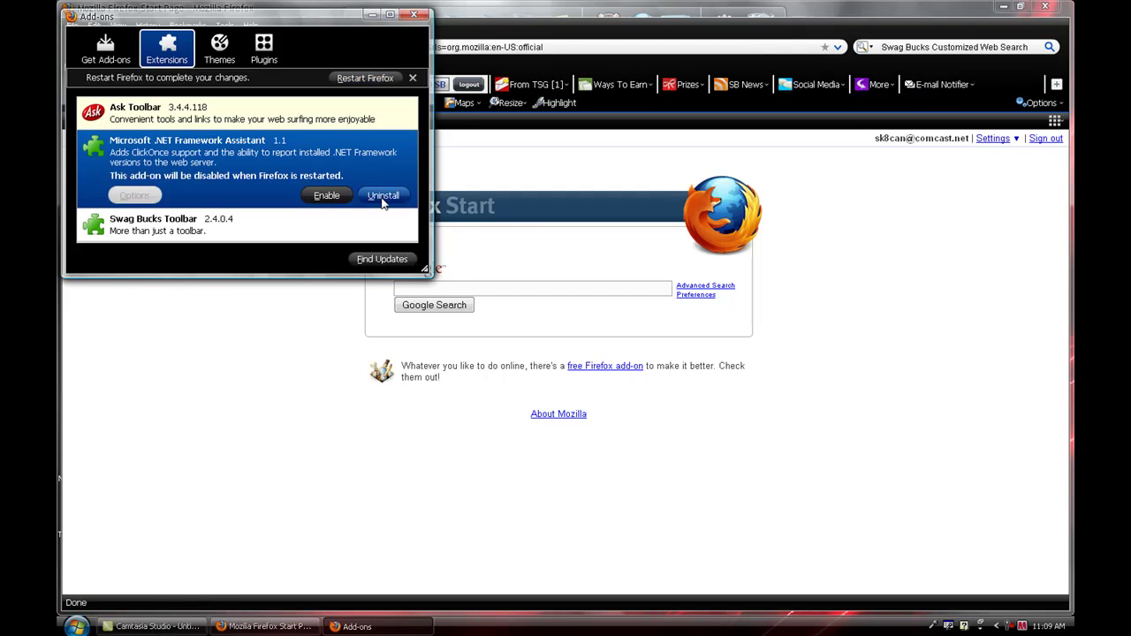
left_click(358, 78)
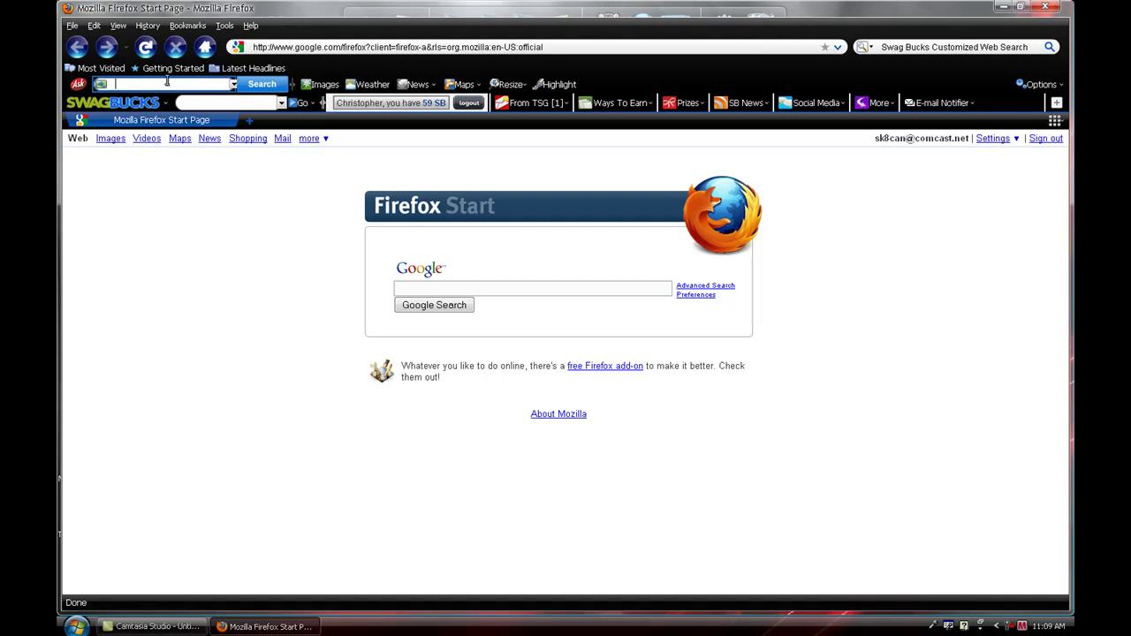
- Close the Firefox window to return to the desktop
left_click(505, 285)
left_click(1046, 7)
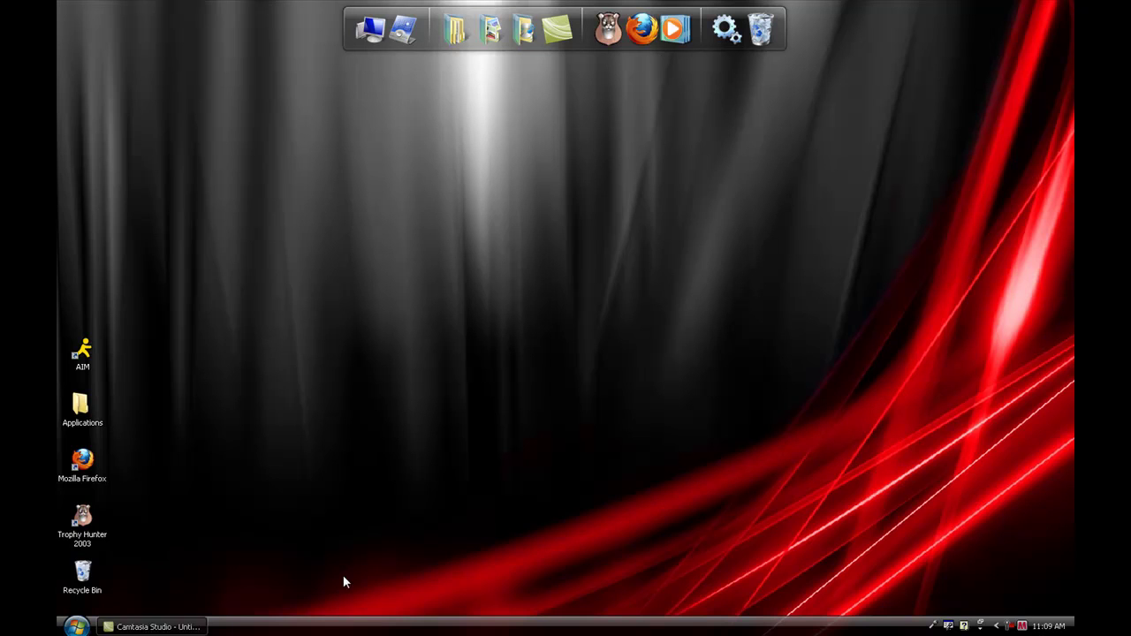
left_click_drag(343, 575, 59, 623)
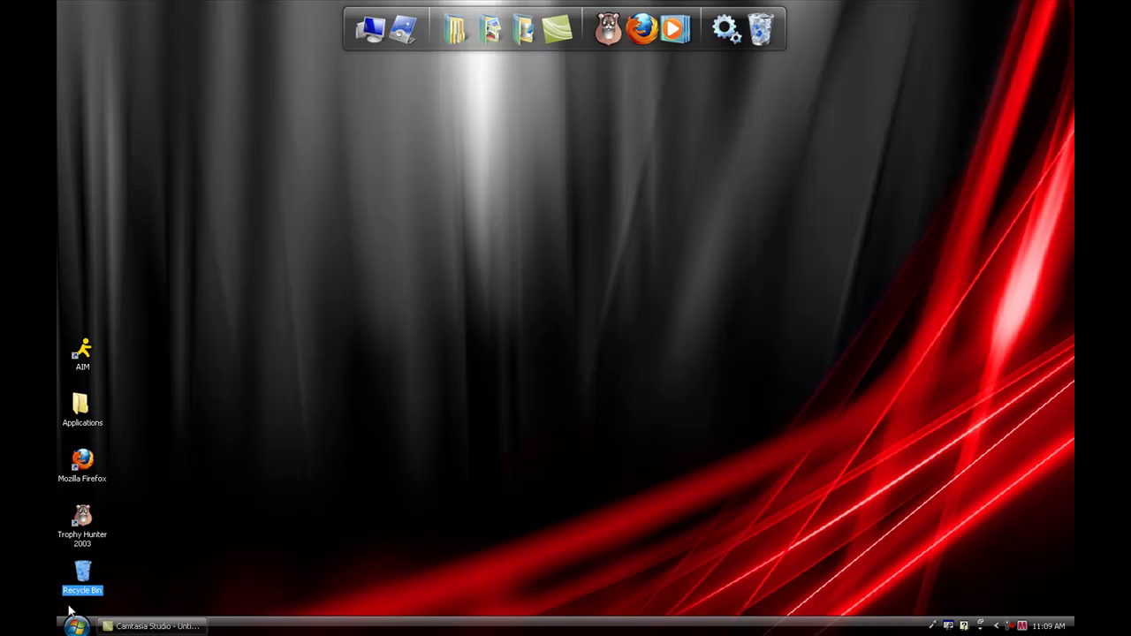
- Search Google for "brico packs" in Firefox and open the CrystalXP.net Bricopacks page at the Vista Inspirat 2 entry
left_click(75, 626)
left_click(108, 350)
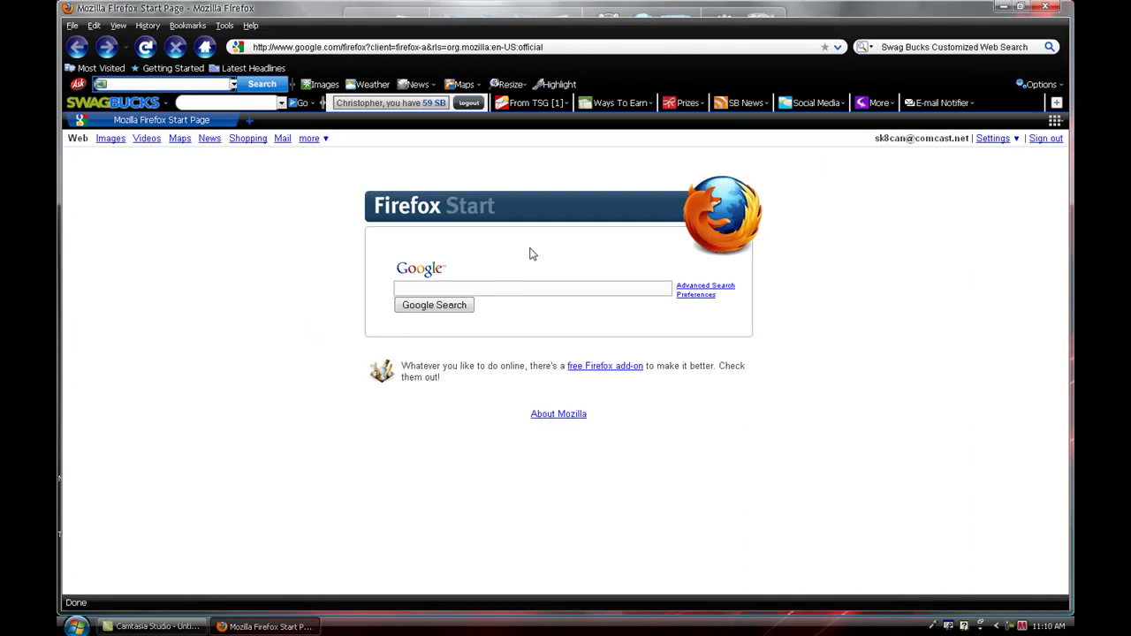
left_click(493, 289)
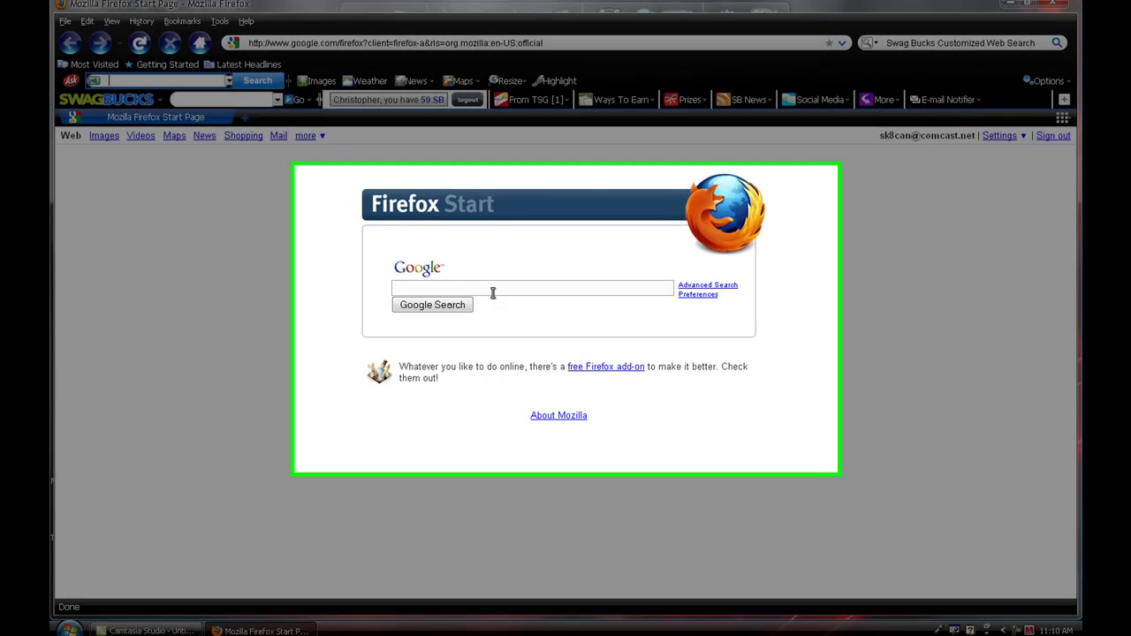
type("brico packs")
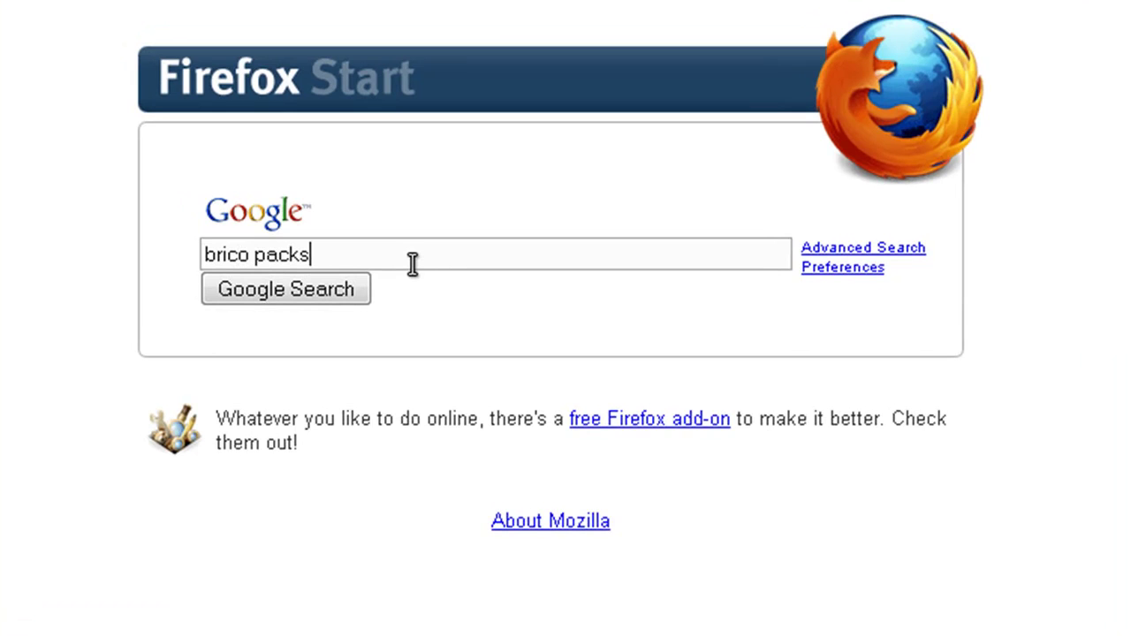
left_click(263, 287)
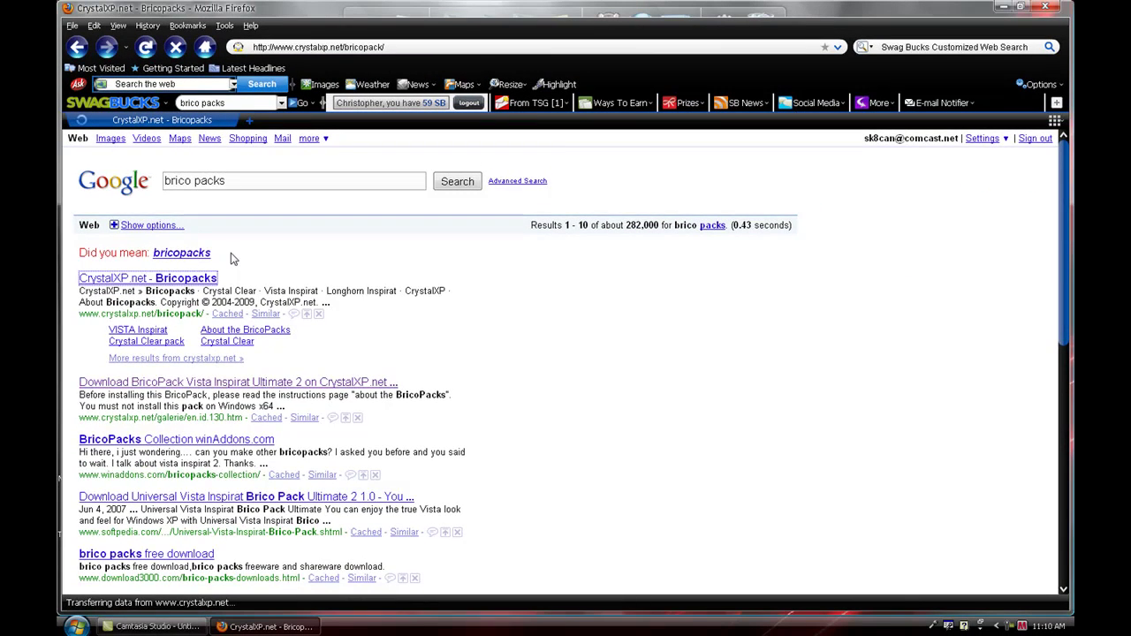
scroll(631, 315, "down", 1)
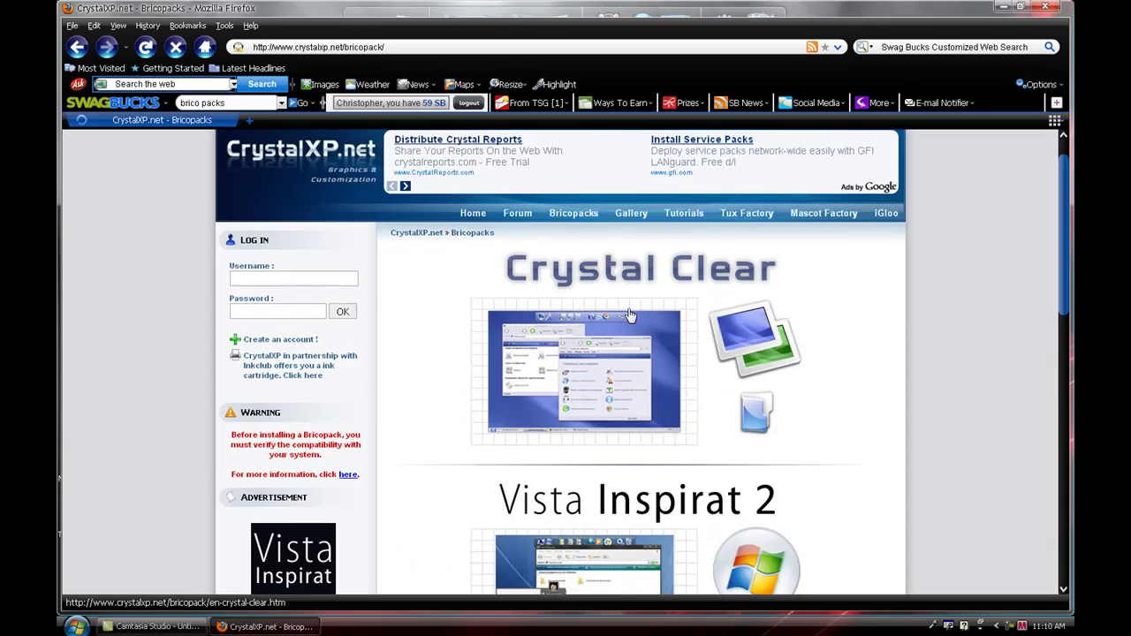
scroll(618, 322, "down", 5)
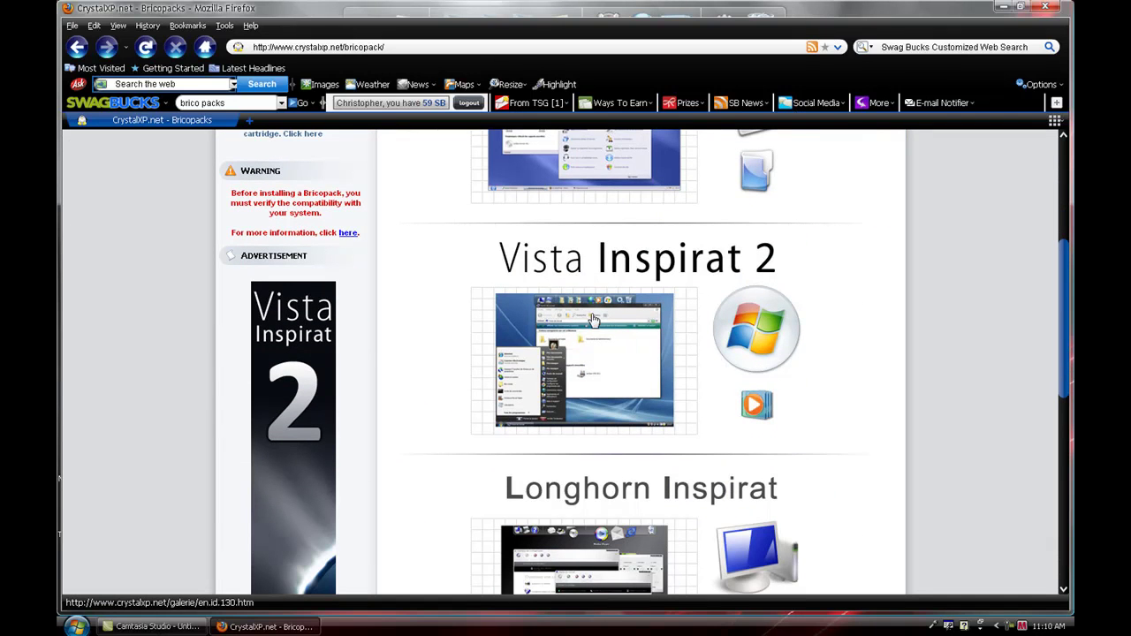
- Minimize the browser, add the AIM shortcut to the desktop dock and remove it again
left_click(1003, 7)
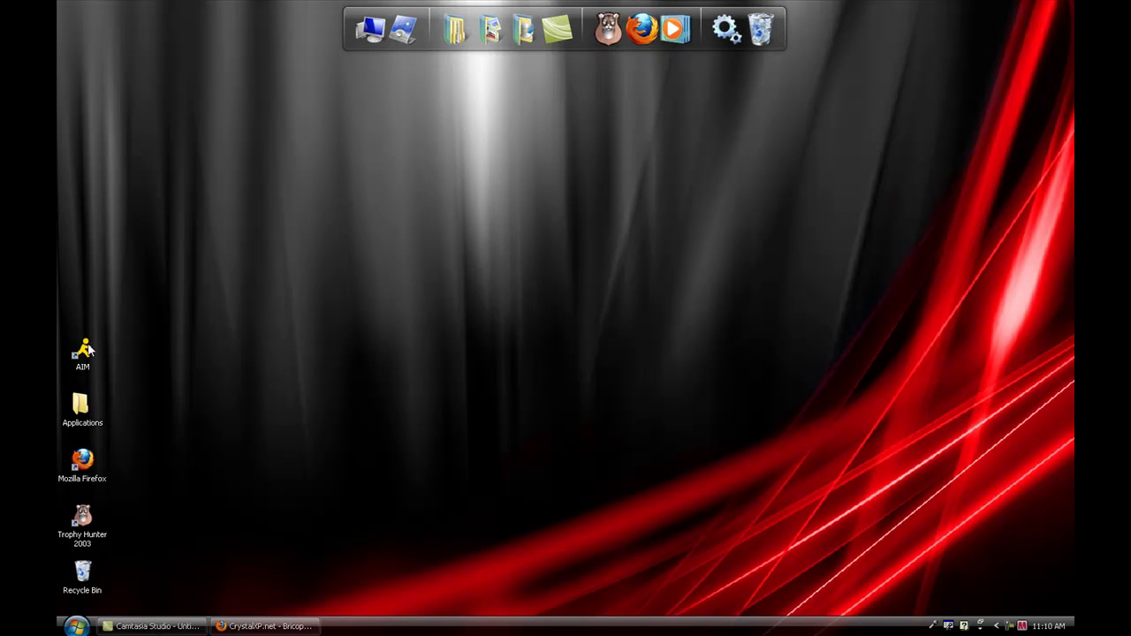
left_click_drag(98, 347, 577, 26)
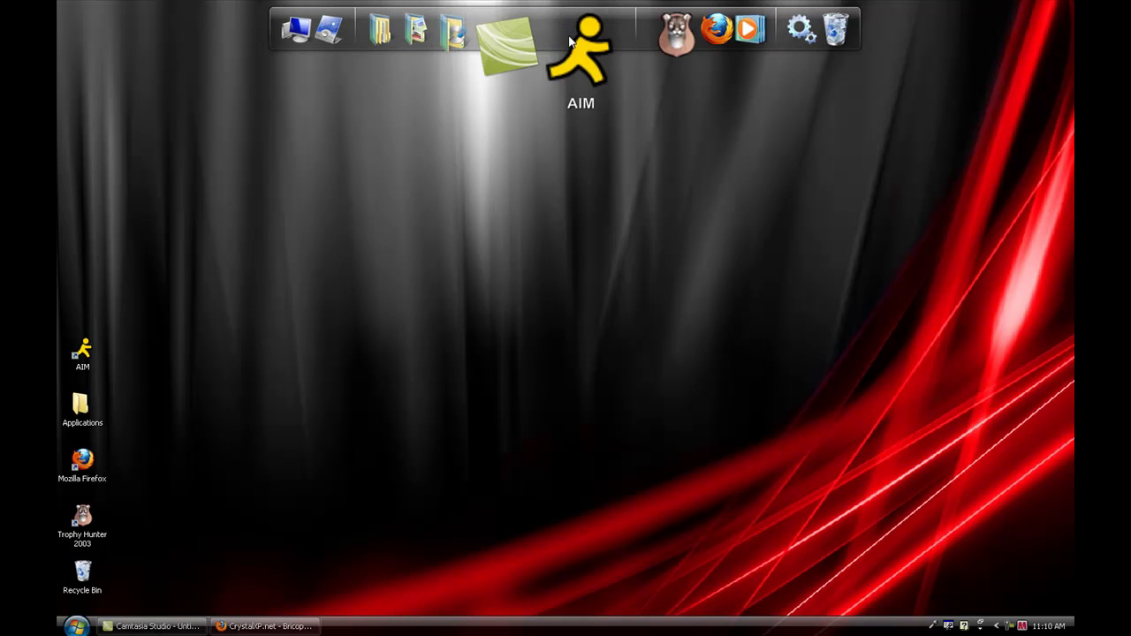
left_click_drag(575, 40, 424, 75)
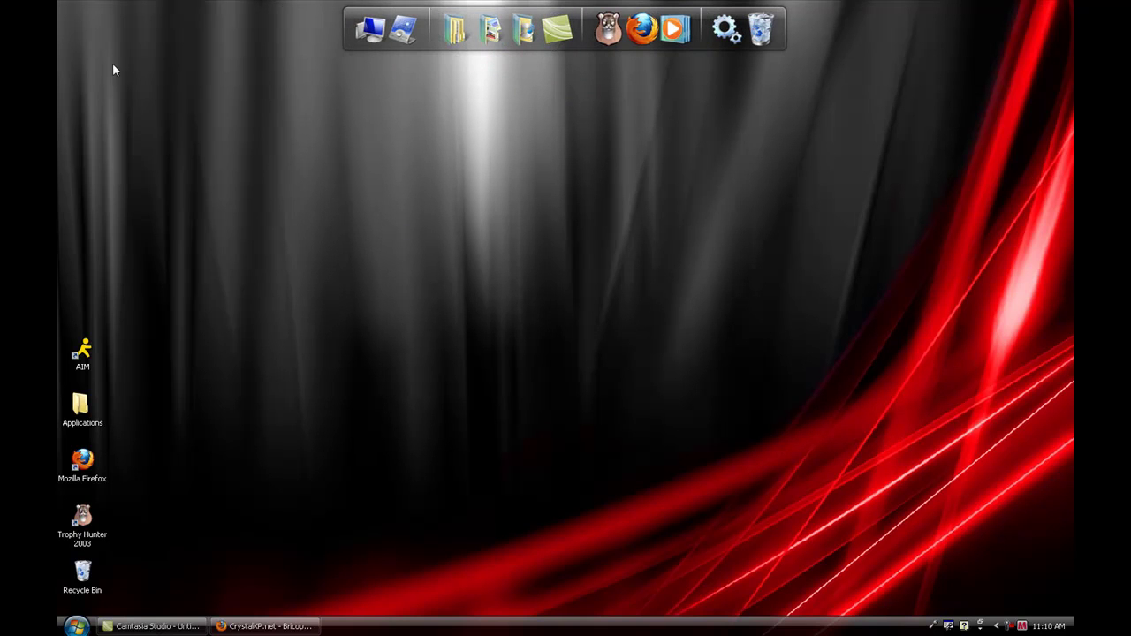
- Return to the Bricopacks page and open the Vista Inspirat 2 pack to download it
left_click(265, 626)
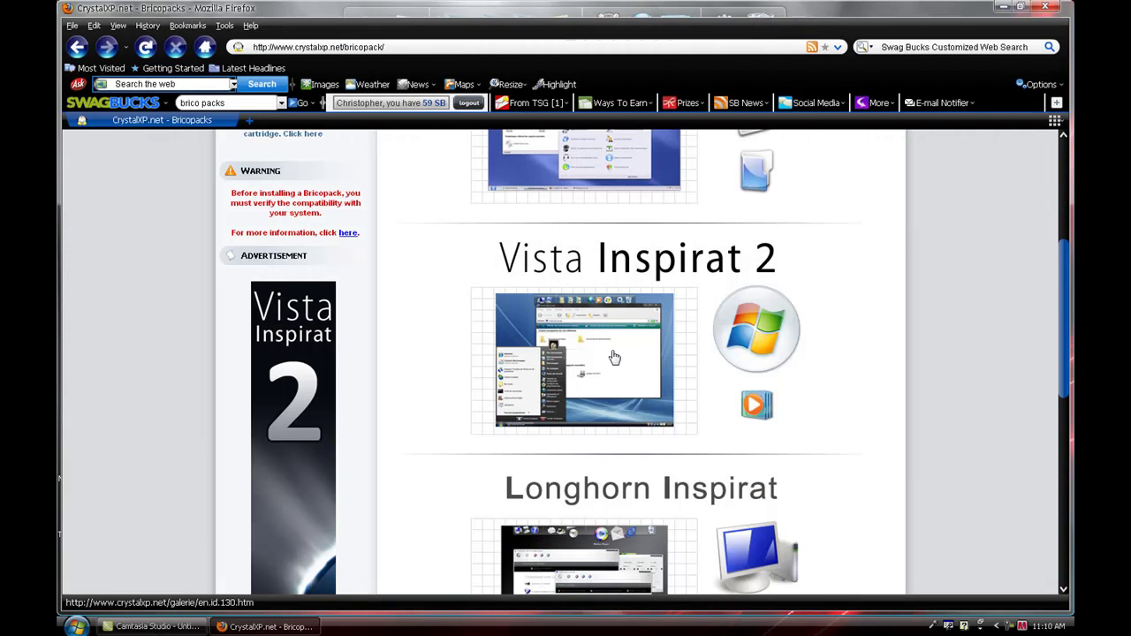
left_click(613, 332)
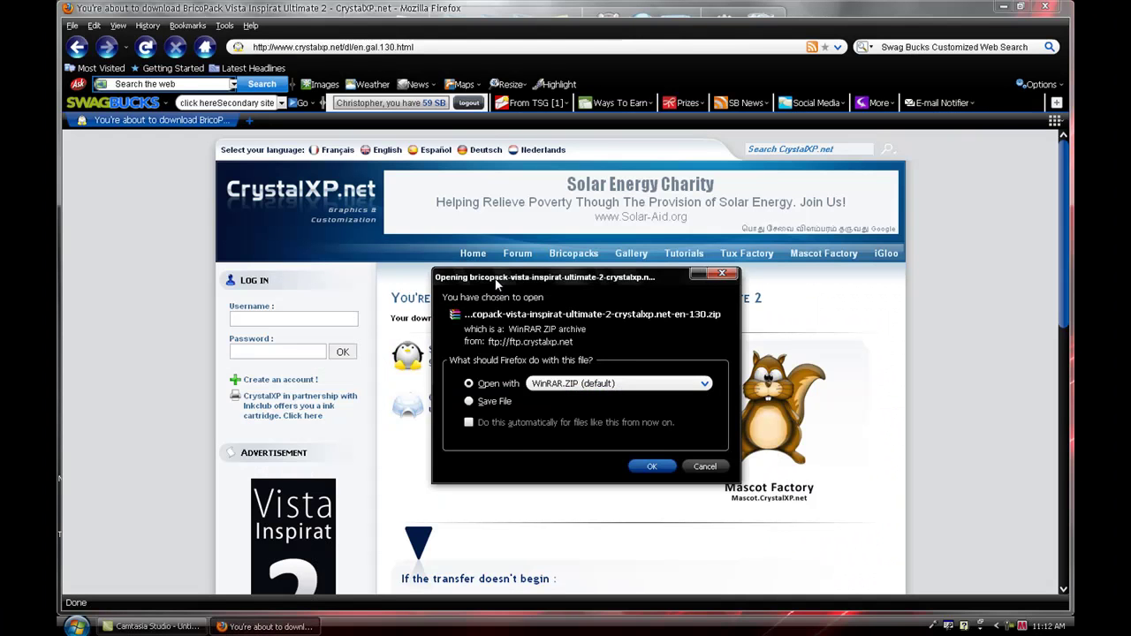
- Move the download dialog aside to examine the server selection and the WinRAR.ZIP option for opening the file
left_click_drag(497, 279, 176, 194)
scroll(753, 380, "down", 3)
scroll(753, 381, "down", 3)
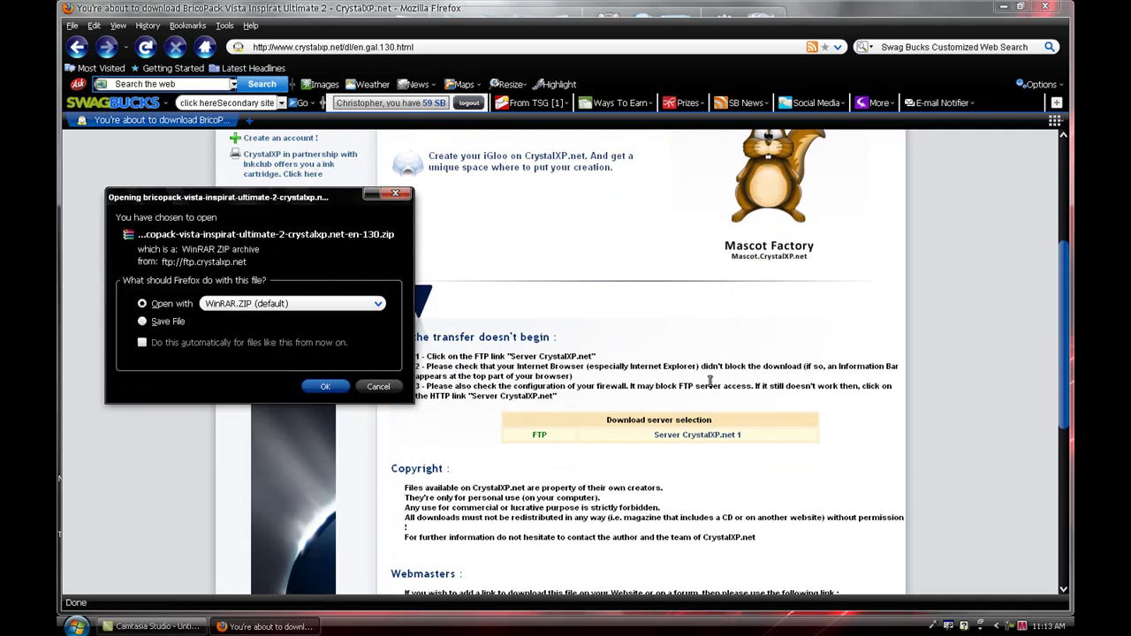
left_click_drag(275, 203, 640, 161)
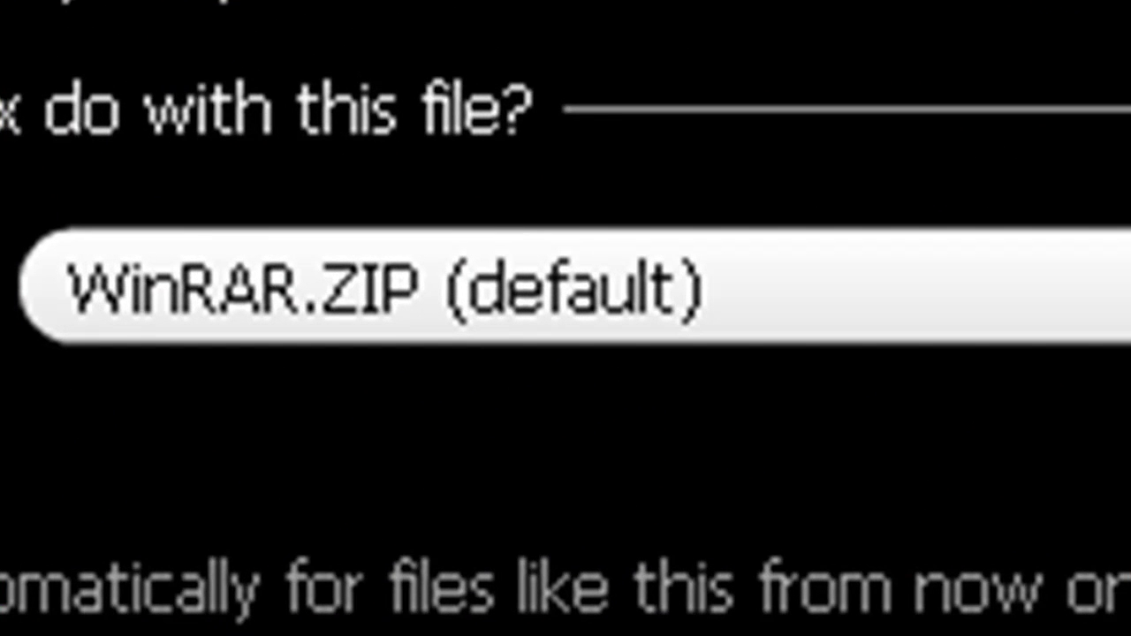
left_click(1028, 278)
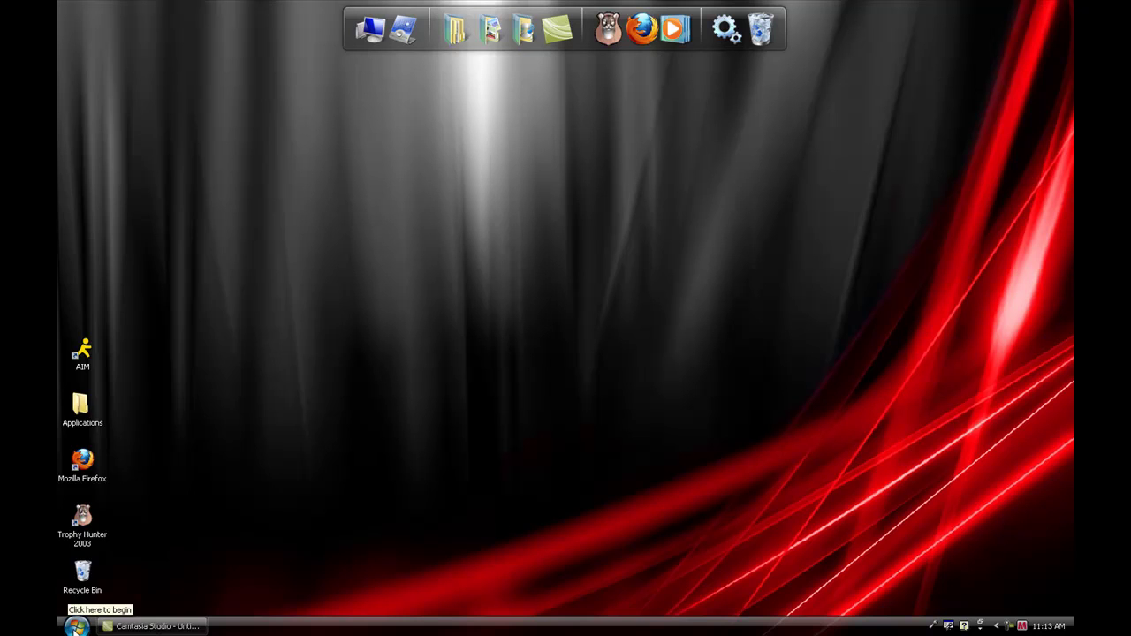
left_click(76, 627)
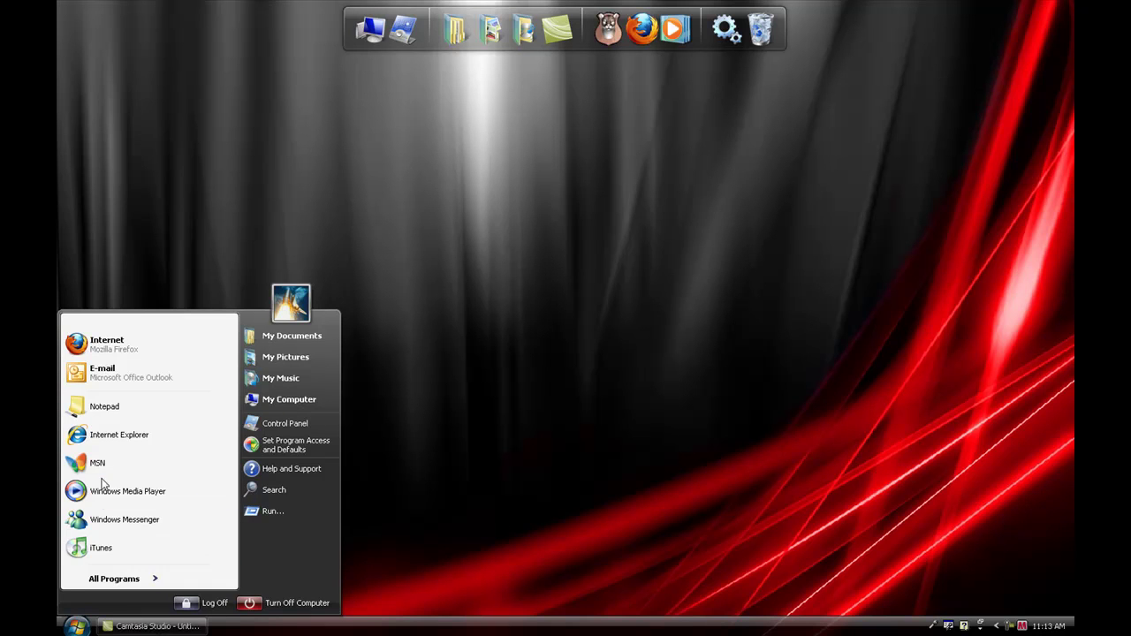
left_click(116, 354)
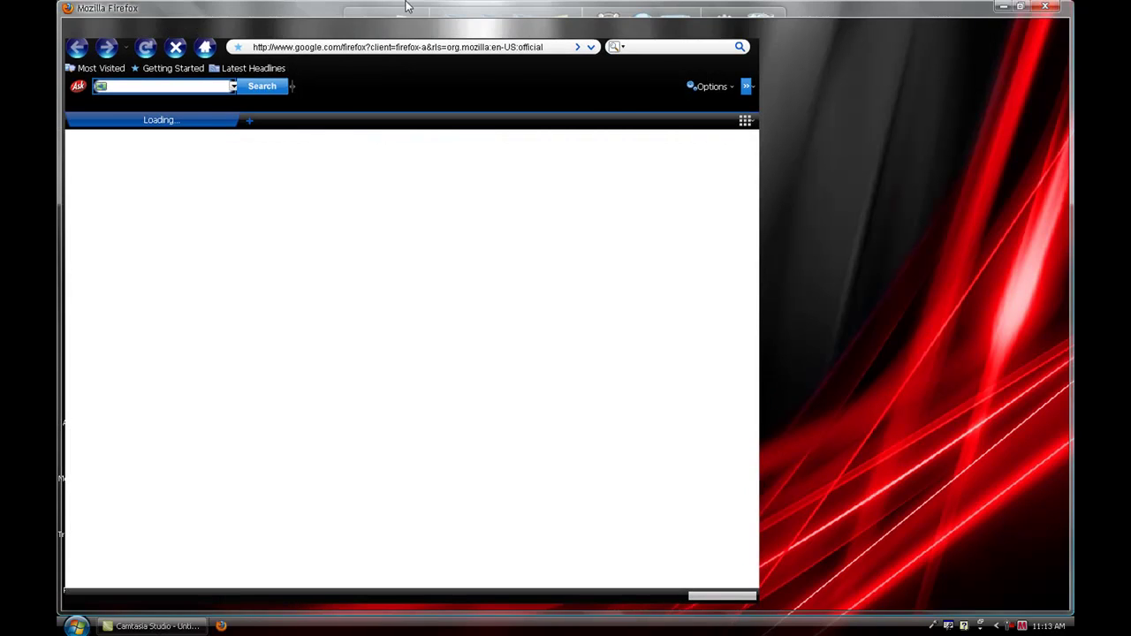
double_click(567, 12)
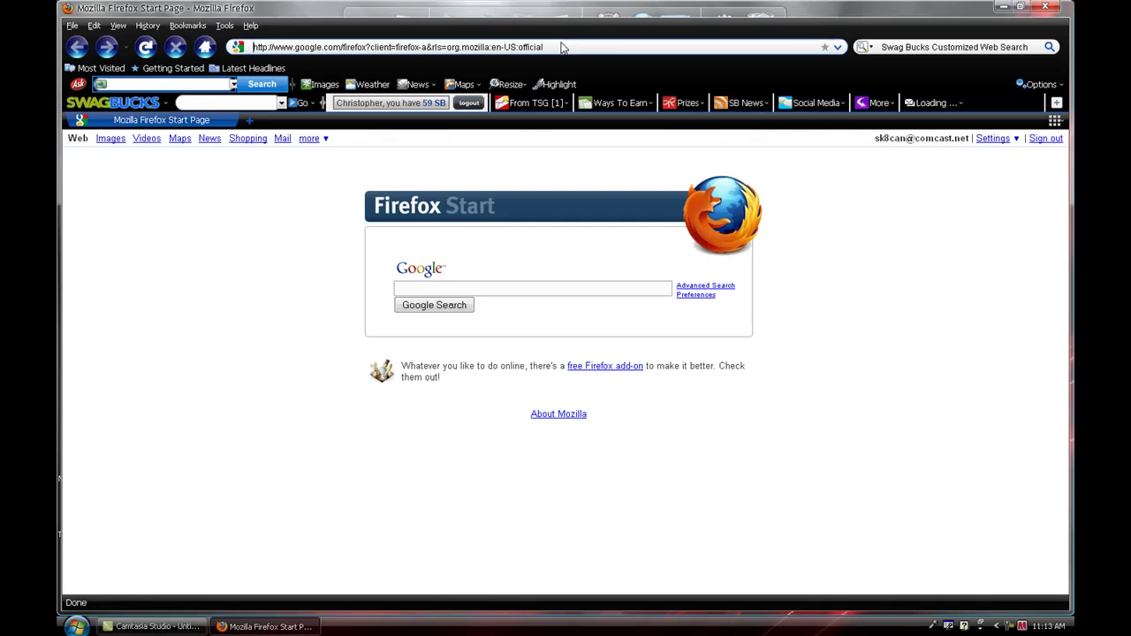
left_click_drag(560, 46, 221, 42)
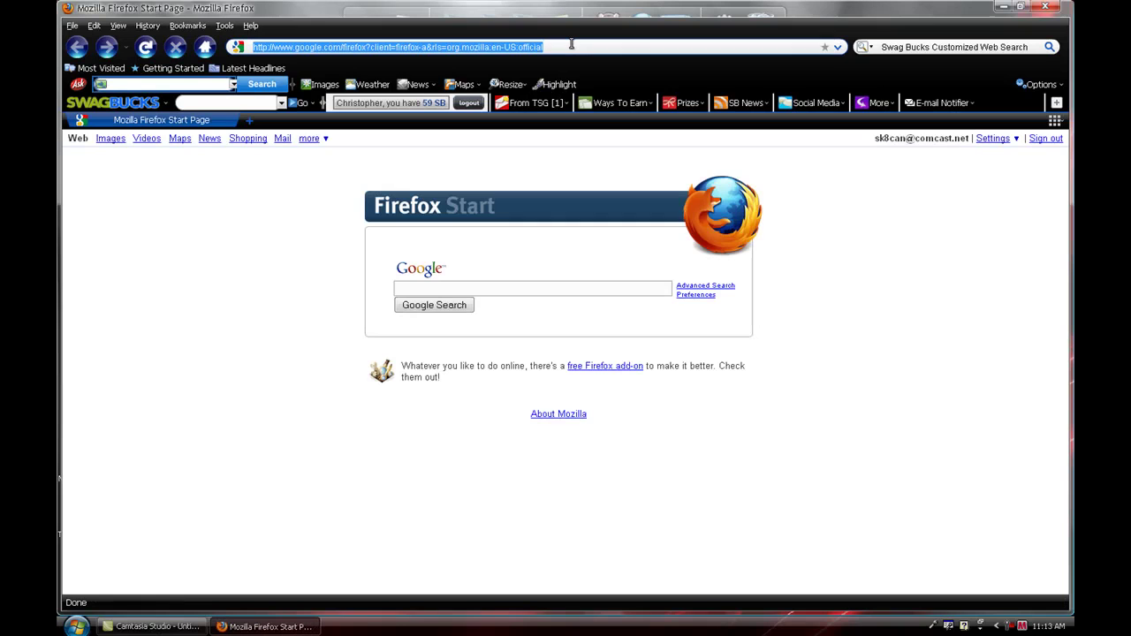
type("www.")
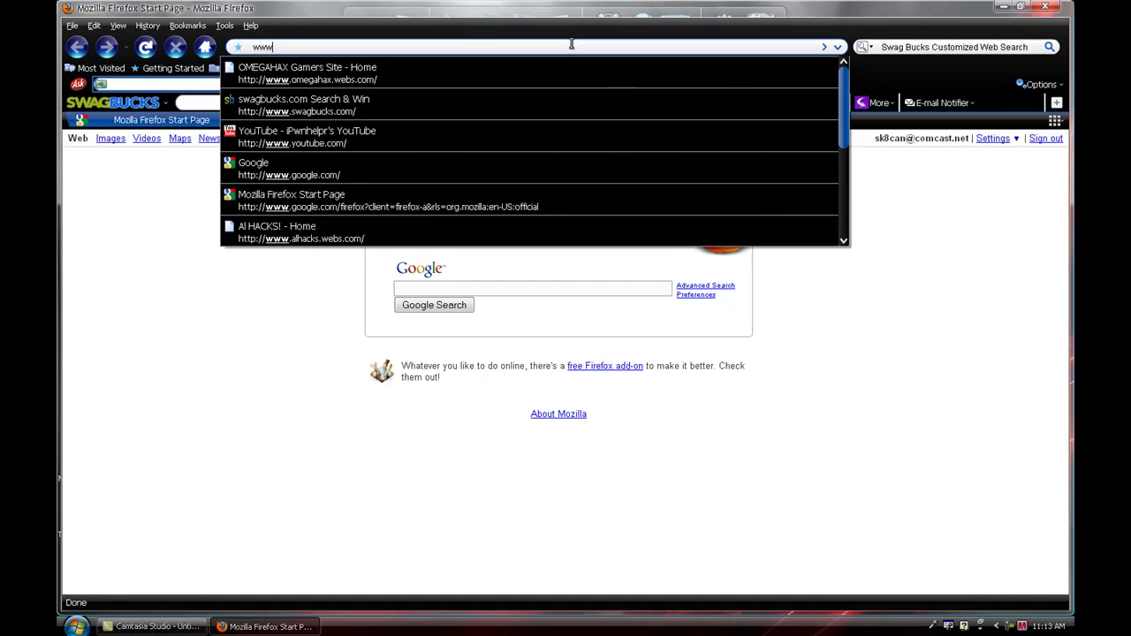
key("BackSpace")
key("BackSpace")
key("BackSpace")
key("BackSpace")
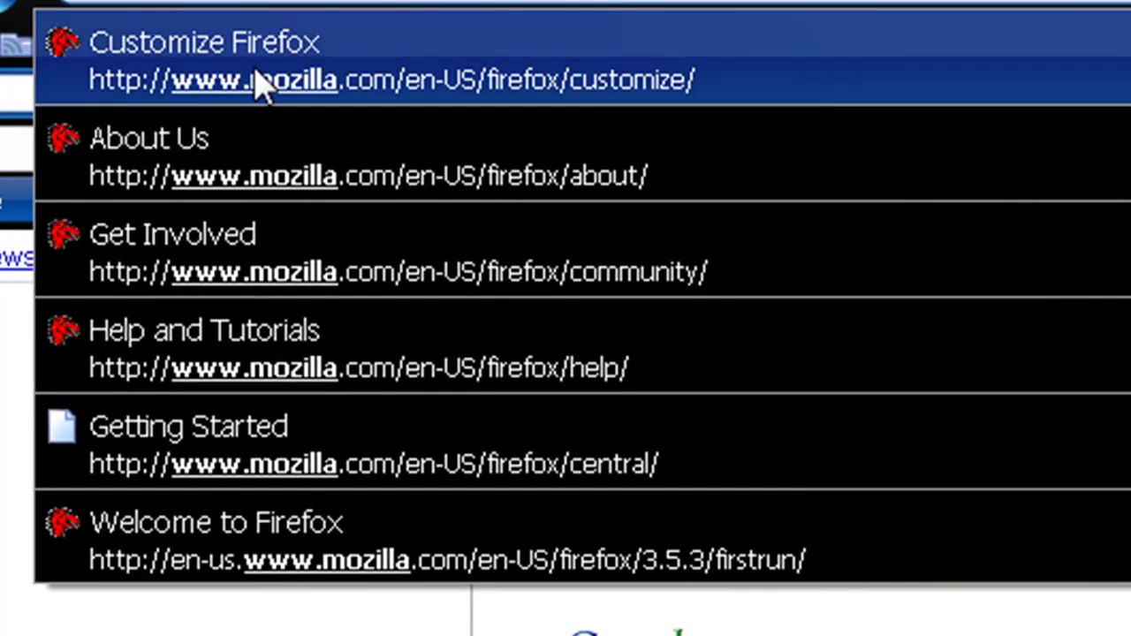
left_click(260, 84)
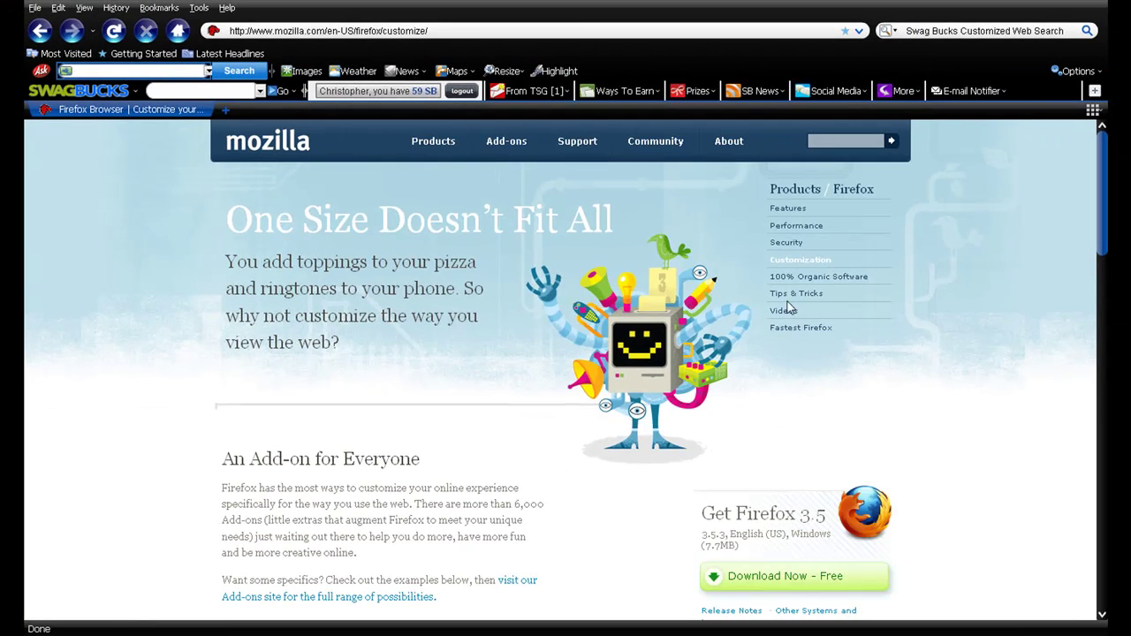
- Open Mozilla's Add-ons for Firefox site and go to its Themes category
left_click(523, 152)
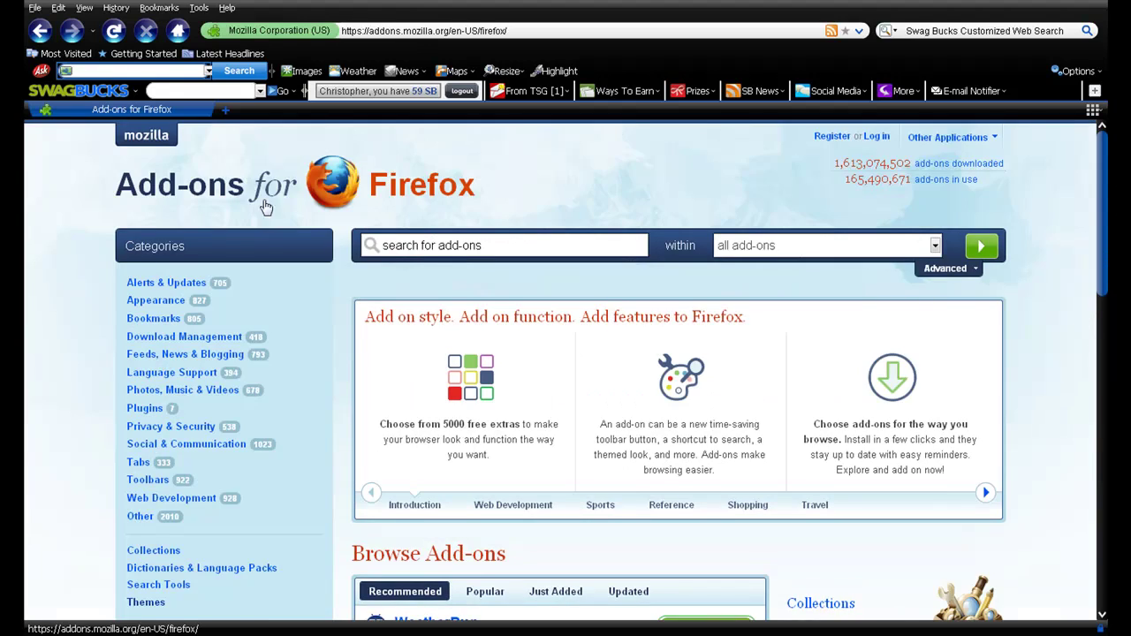
scroll(189, 222, "down", 1)
scroll(183, 230, "down", 1)
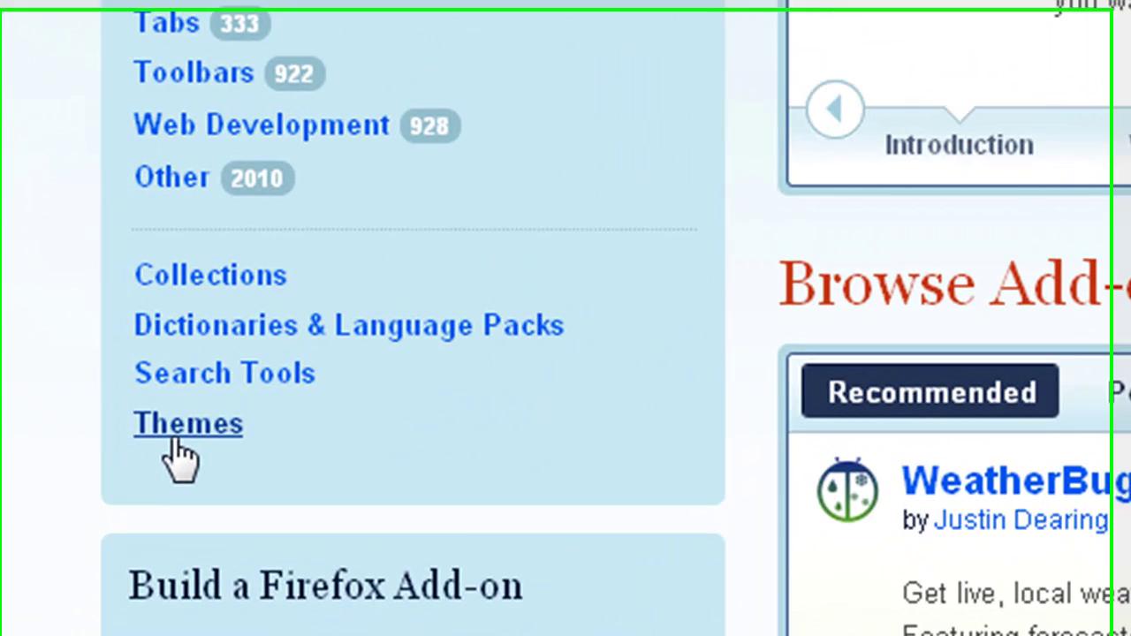
left_click(140, 521)
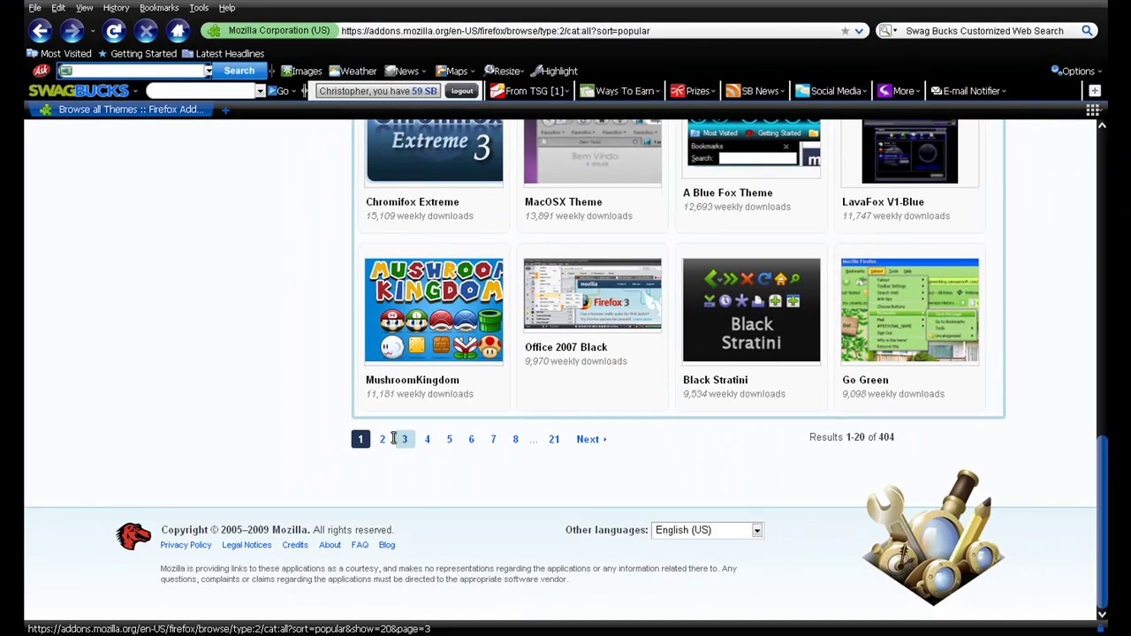
- Go to page 2 of the full Firefox theme list and look through the themes offered
left_click(382, 439)
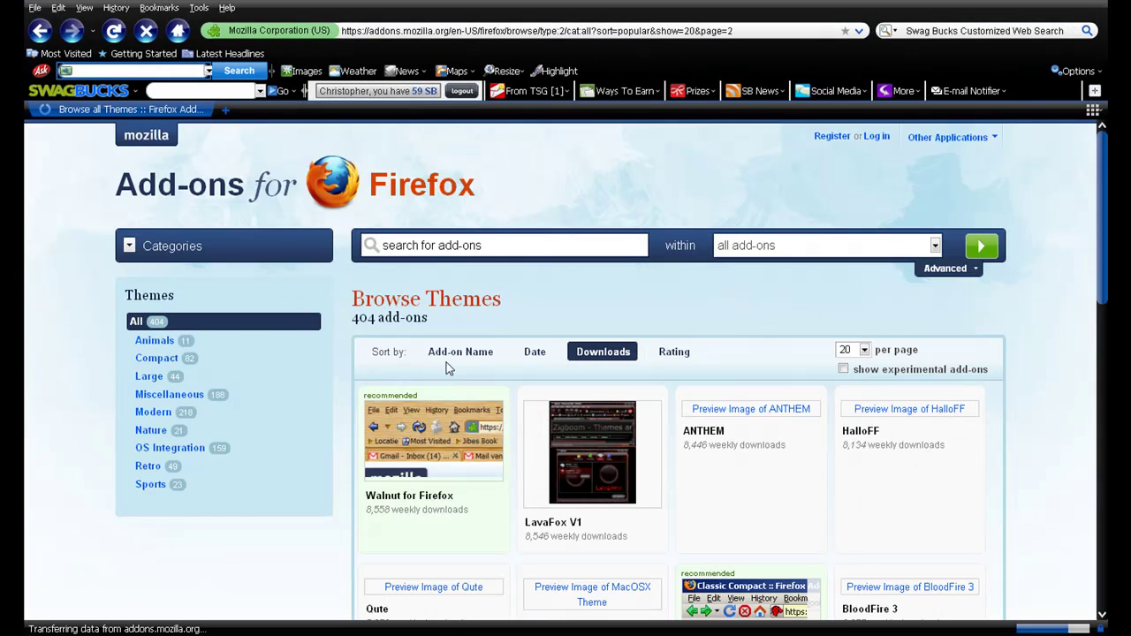
scroll(530, 362, "down", 2)
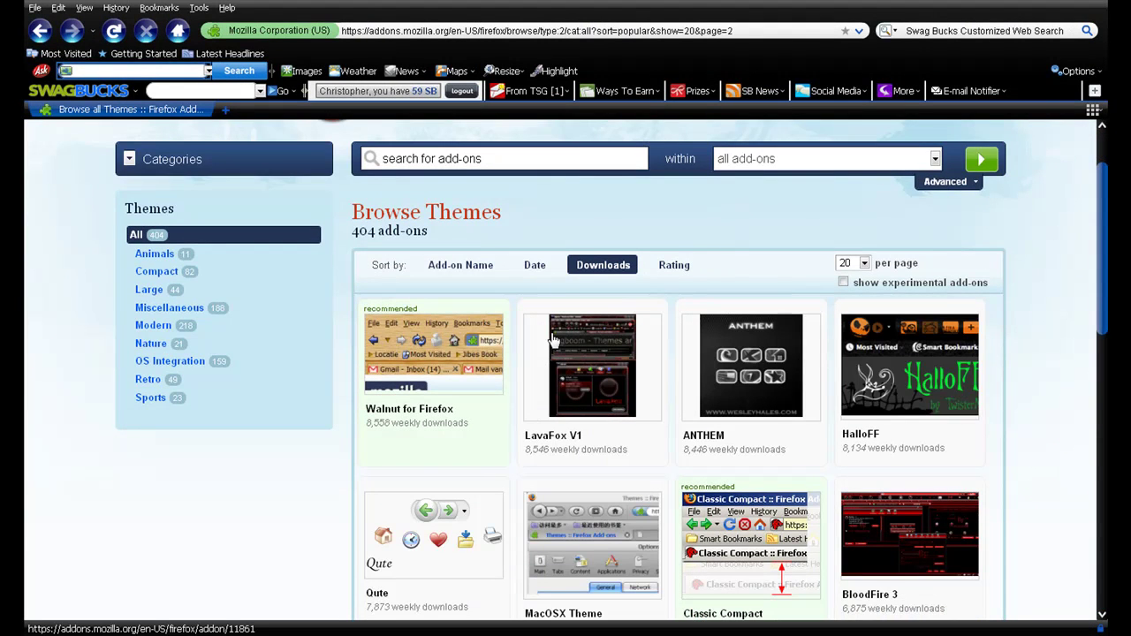
scroll(557, 345, "down", 1)
scroll(557, 341, "down", 4)
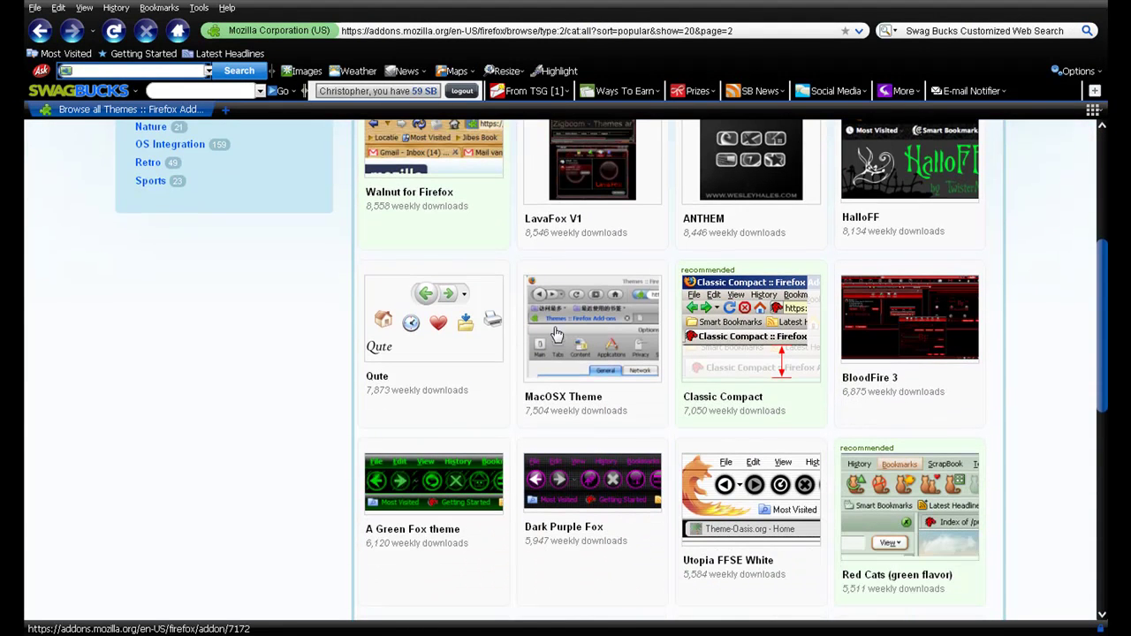
- Examine the remaining Firefox themes on page 2, from Walnut for Firefox and MacOSX Theme down to the Red Cats (blue flavor) theme
scroll(555, 334, "down", 1)
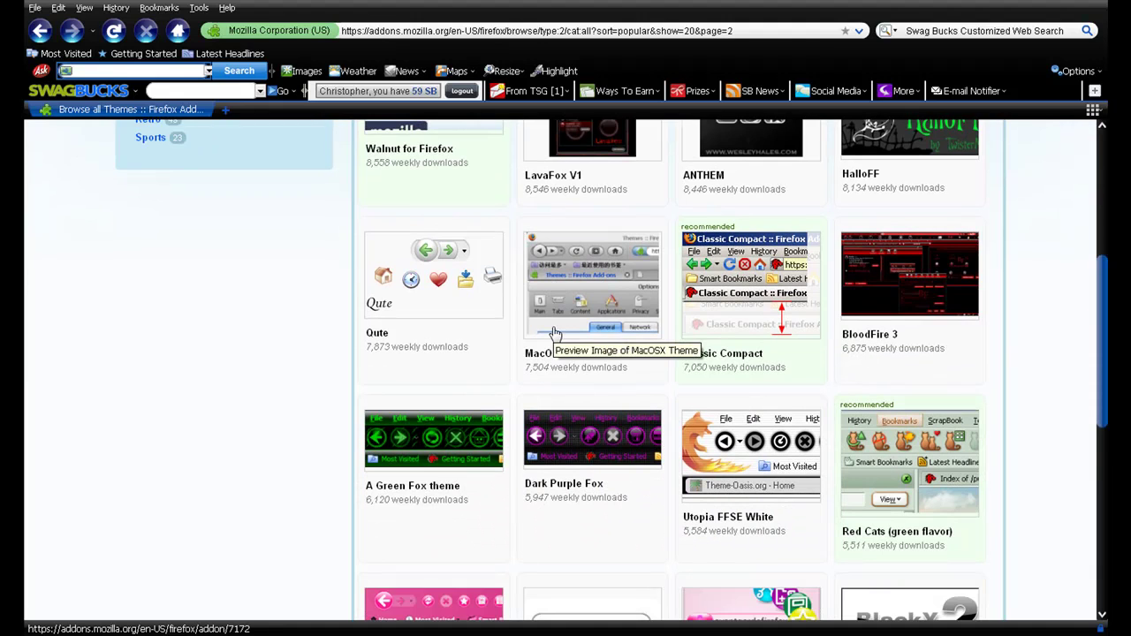
scroll(556, 334, "down", 7)
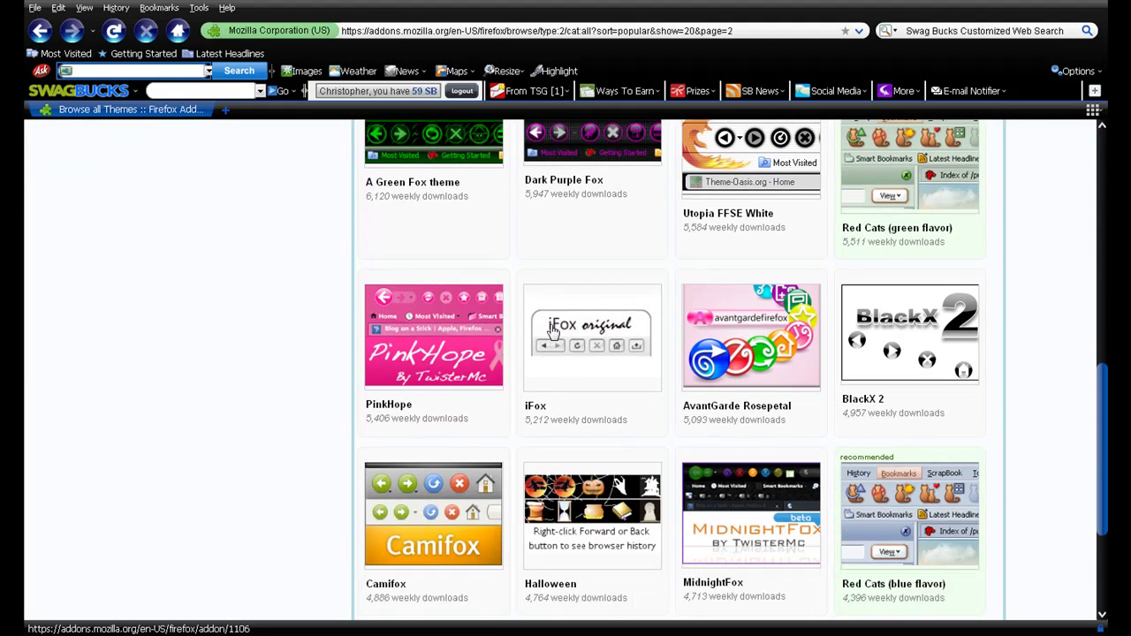
scroll(553, 334, "down", 3)
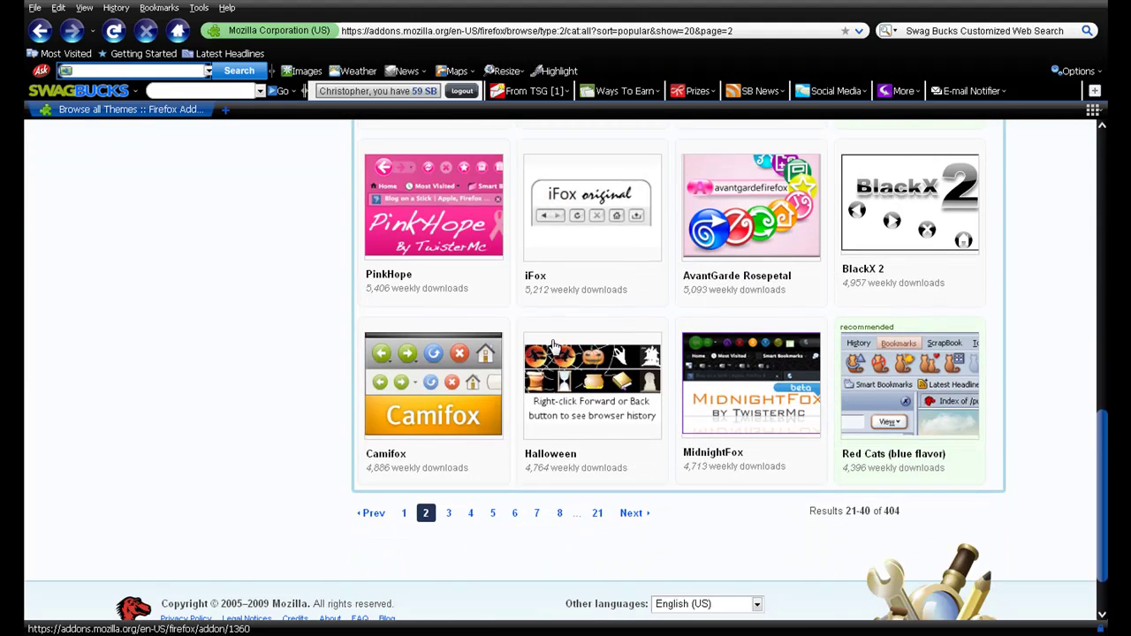
scroll(555, 341, "up", 6)
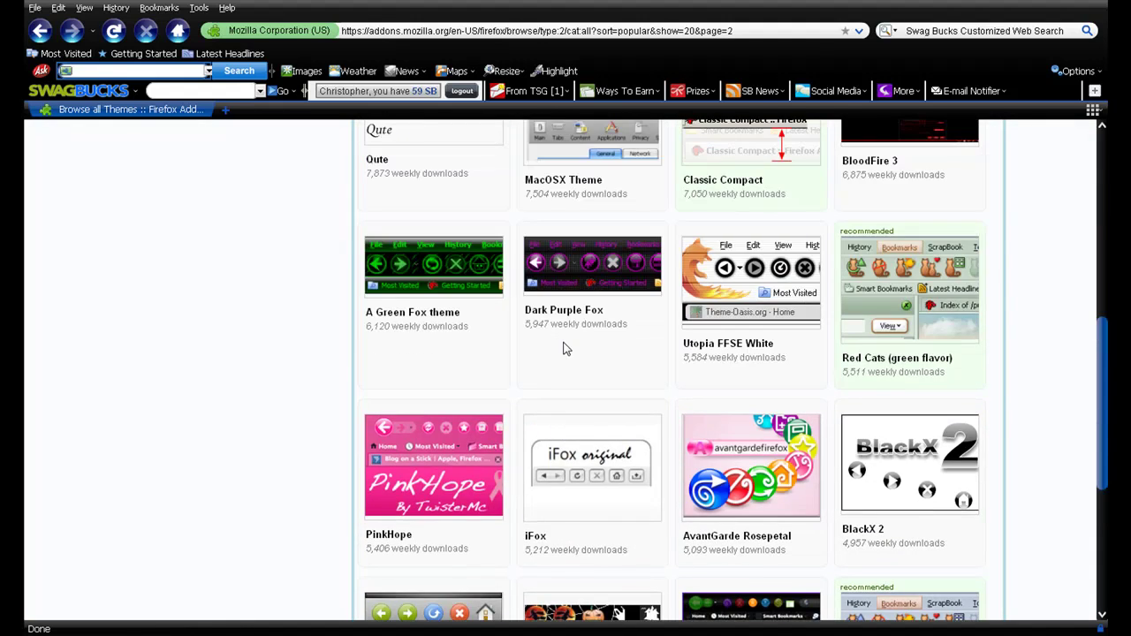
scroll(562, 345, "up", 6)
scroll(565, 347, "up", 5)
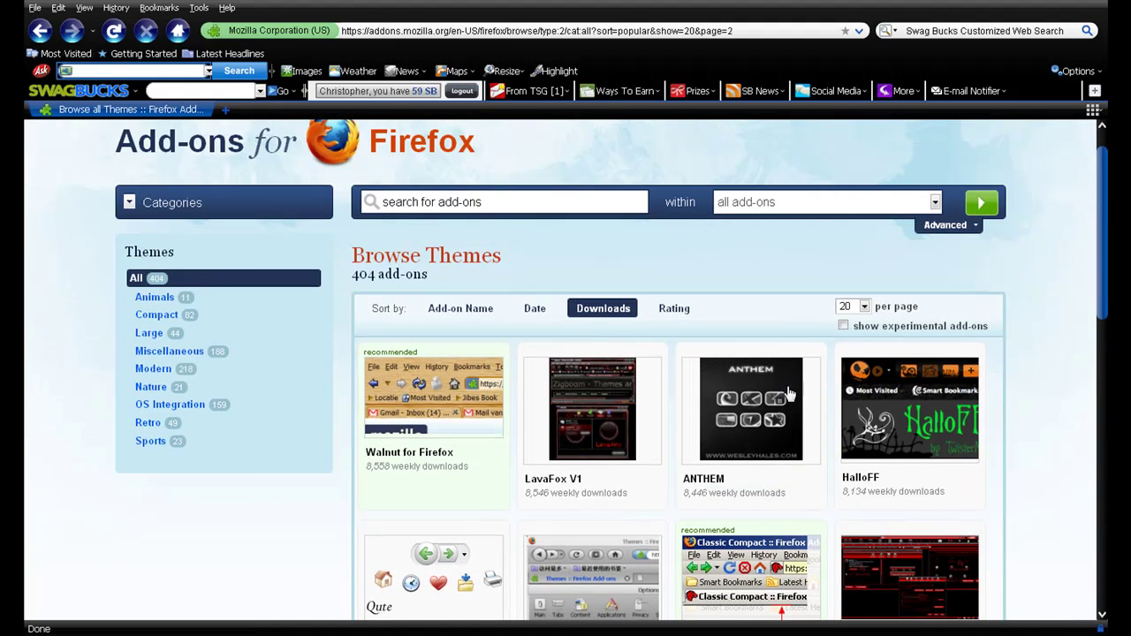
scroll(605, 484, "down", 7)
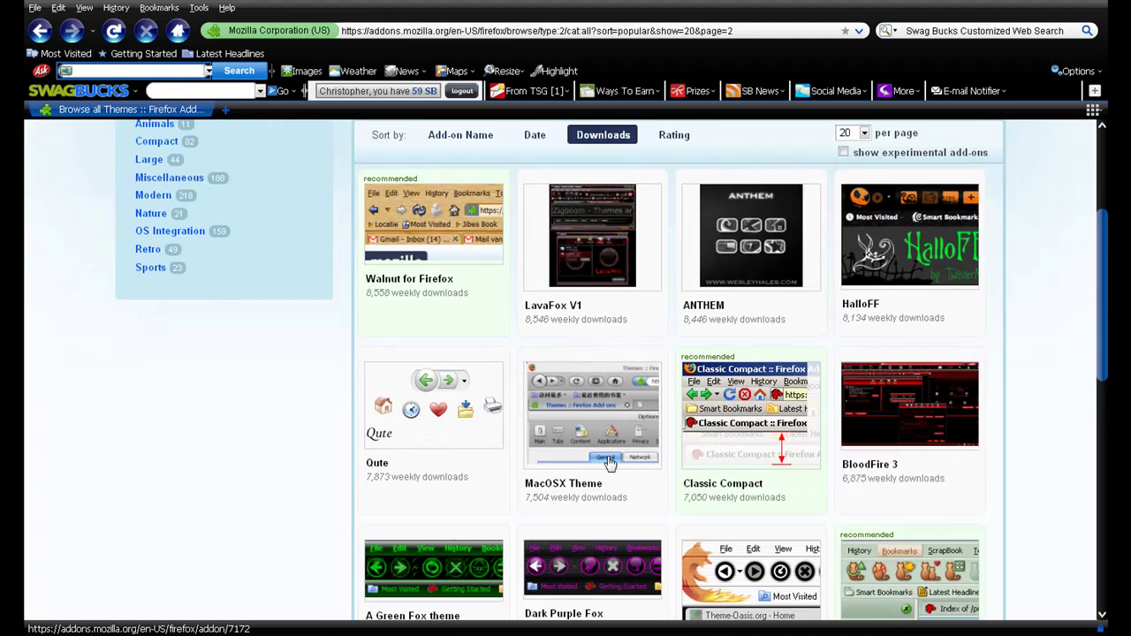
scroll(616, 439, "down", 10)
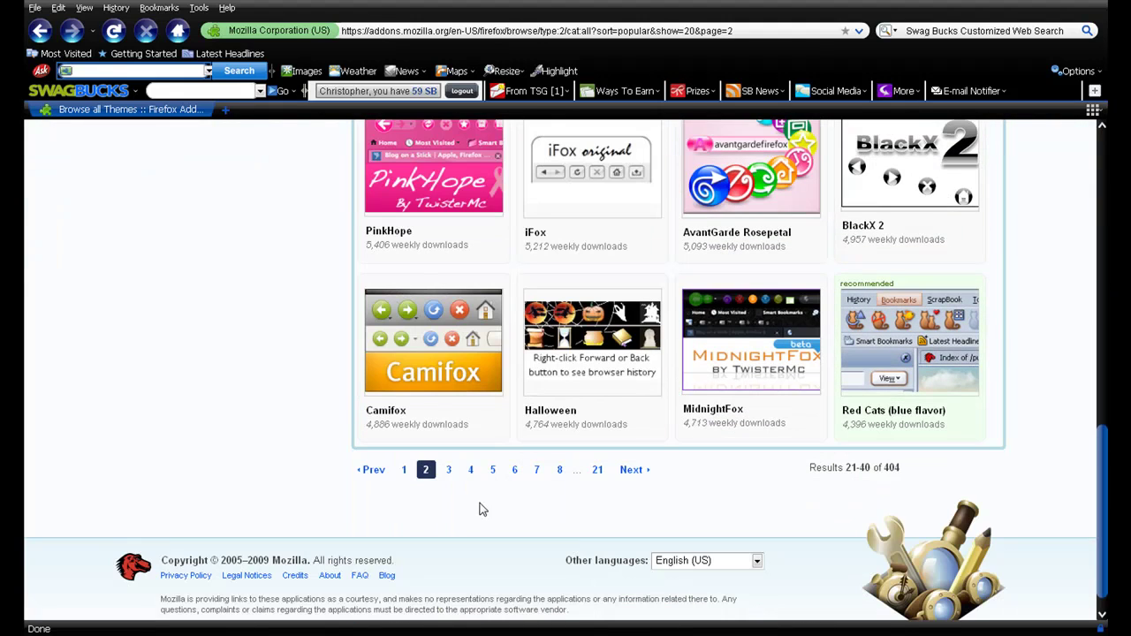
- Go to page 3 of the full Firefox theme list and look through its themes down to Vista on XP and Cold Night
left_click(446, 471)
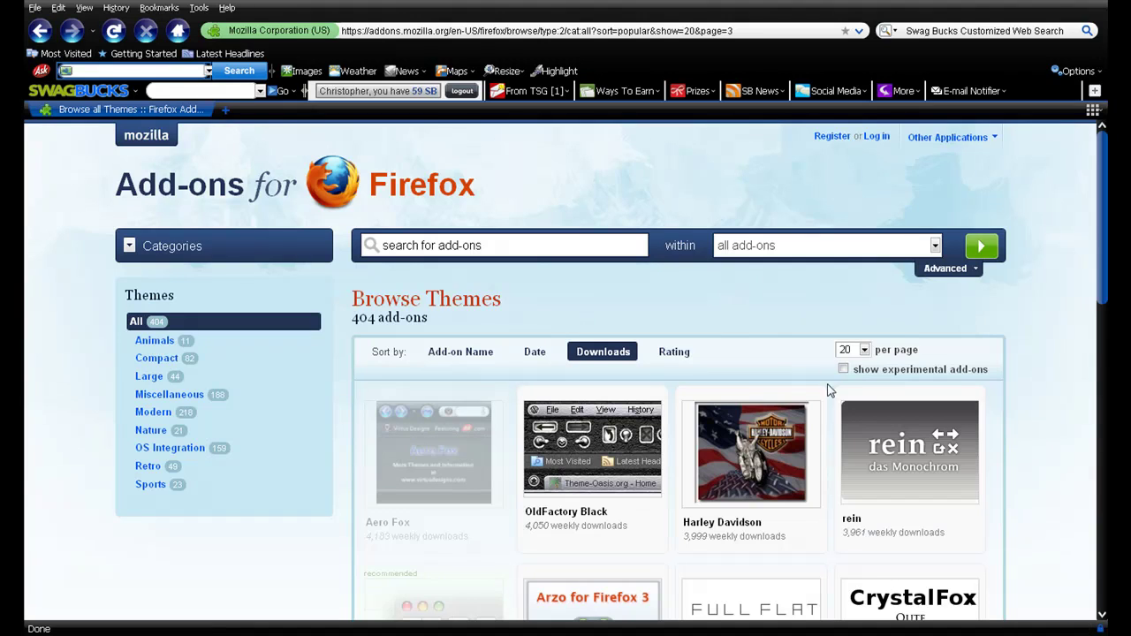
scroll(708, 394, "down", 5)
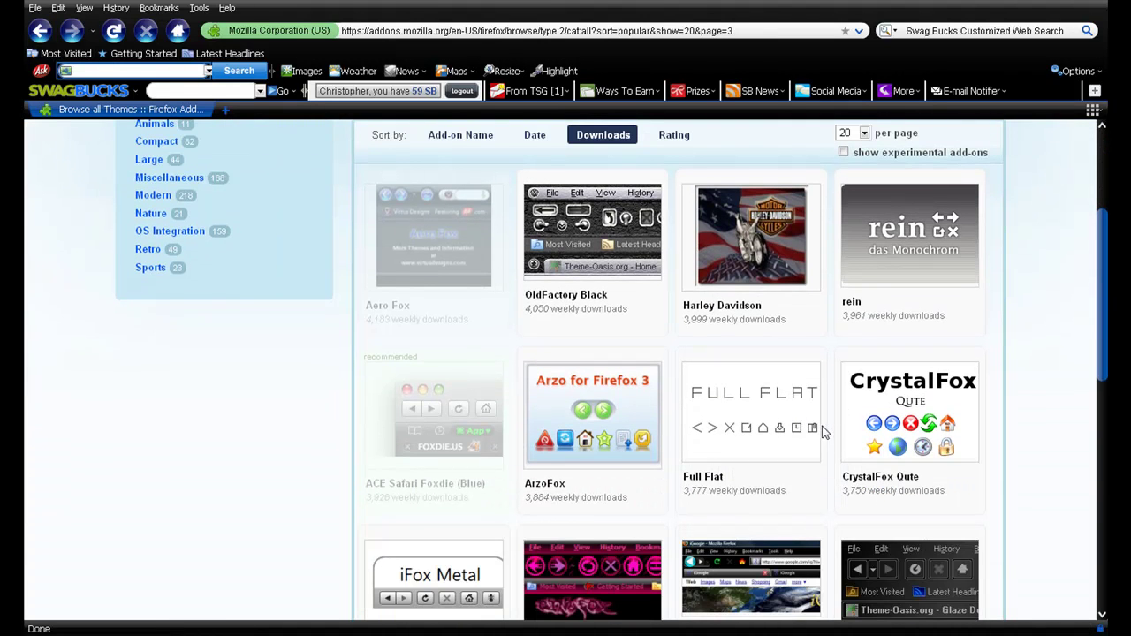
scroll(764, 437, "down", 4)
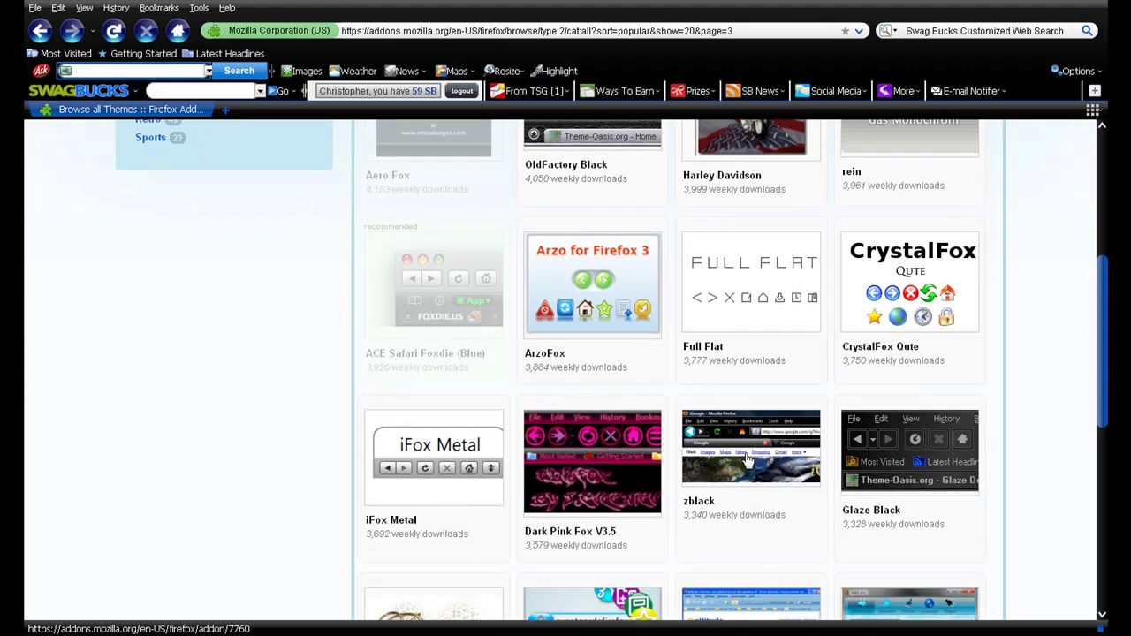
scroll(745, 459, "down", 3)
scroll(739, 446, "down", 4)
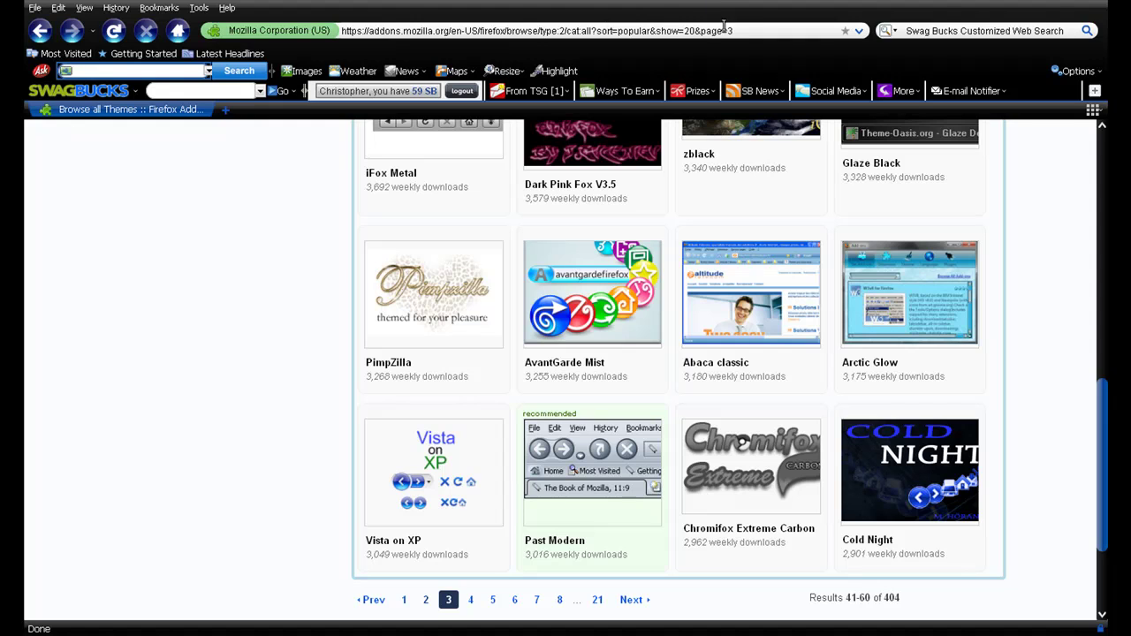
- Select the full web address of the current themes page
left_click(765, 31)
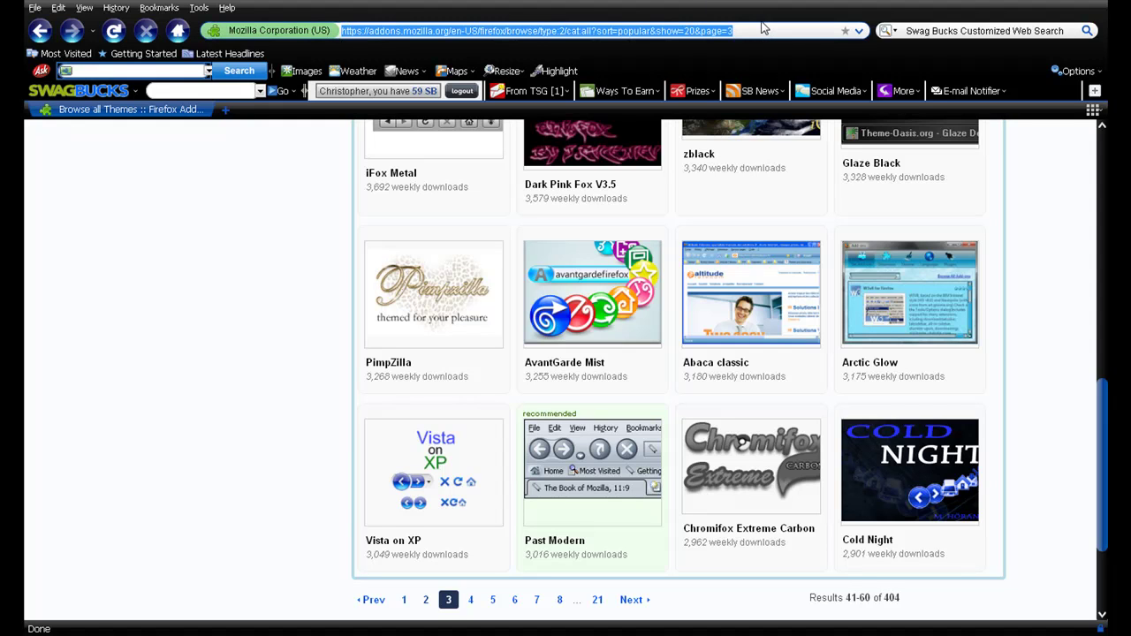